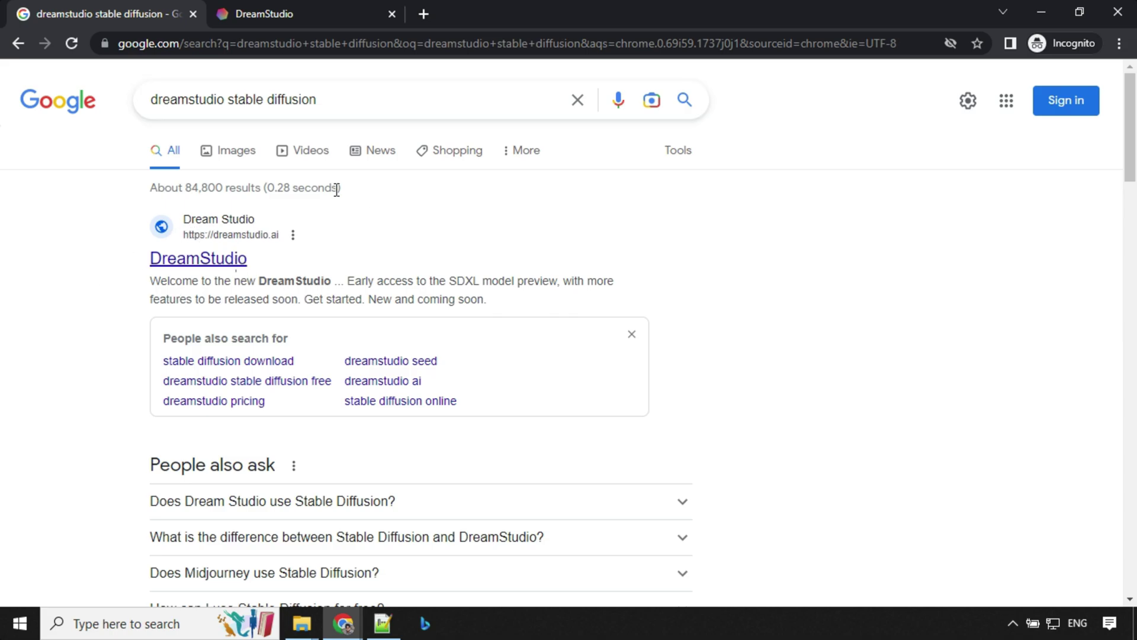
# Step: On the DreamStudio site, close the welcome introduction and go to the Login page
pyautogui.click(336, 16)
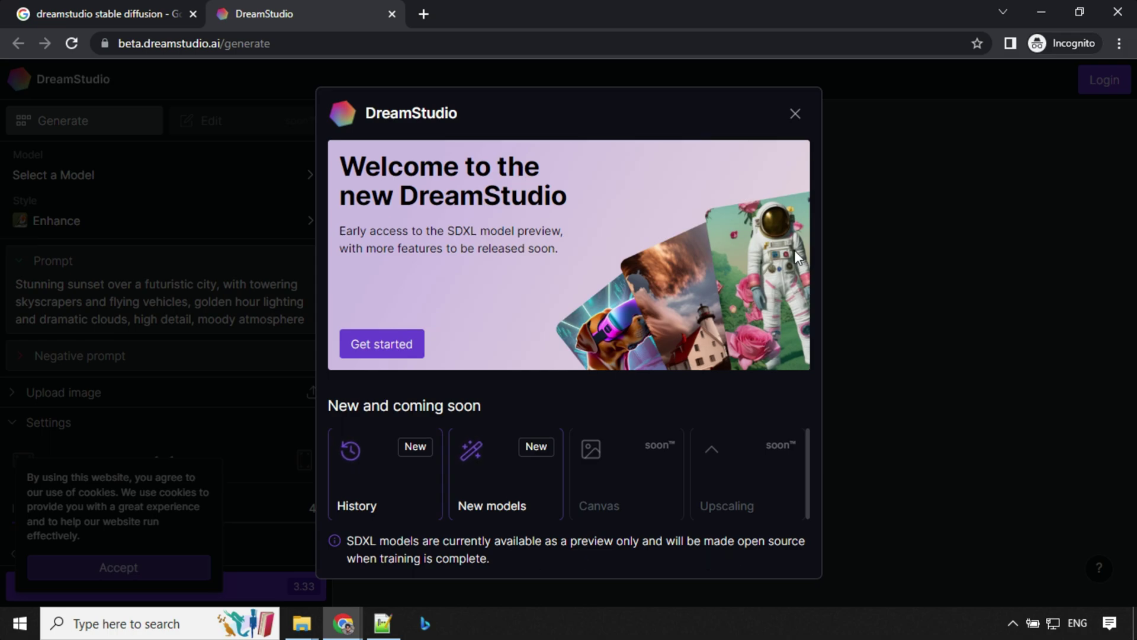
pyautogui.click(802, 121)
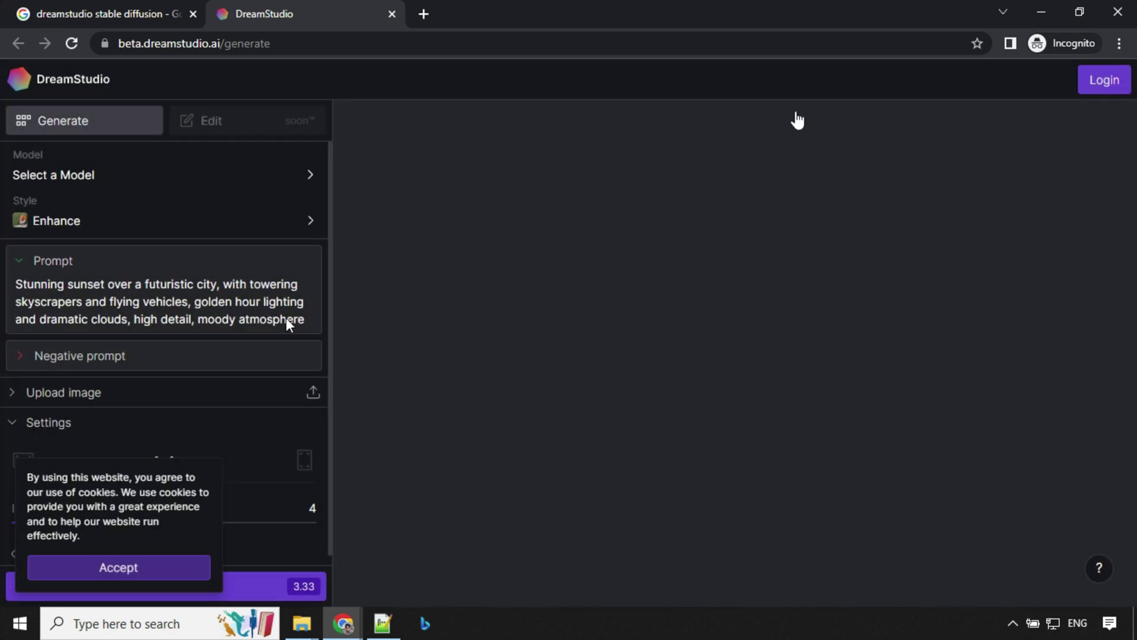
pyautogui.click(1104, 80)
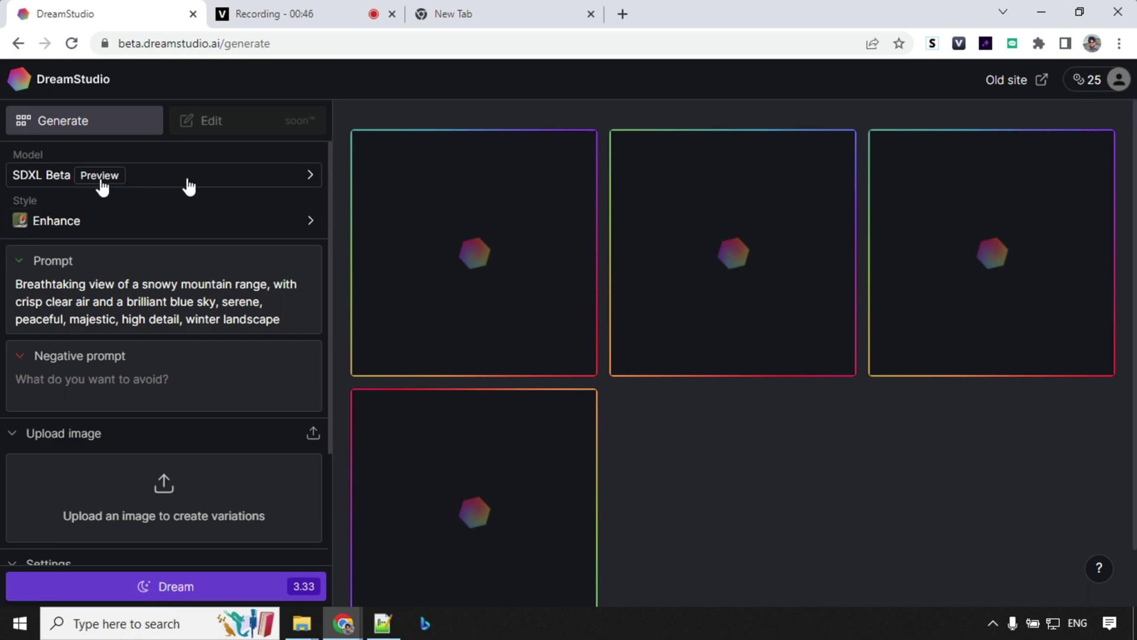
# Step: Browse the model list and style gallery, keeping SDXL Beta and the Enhance style
pyautogui.click(305, 178)
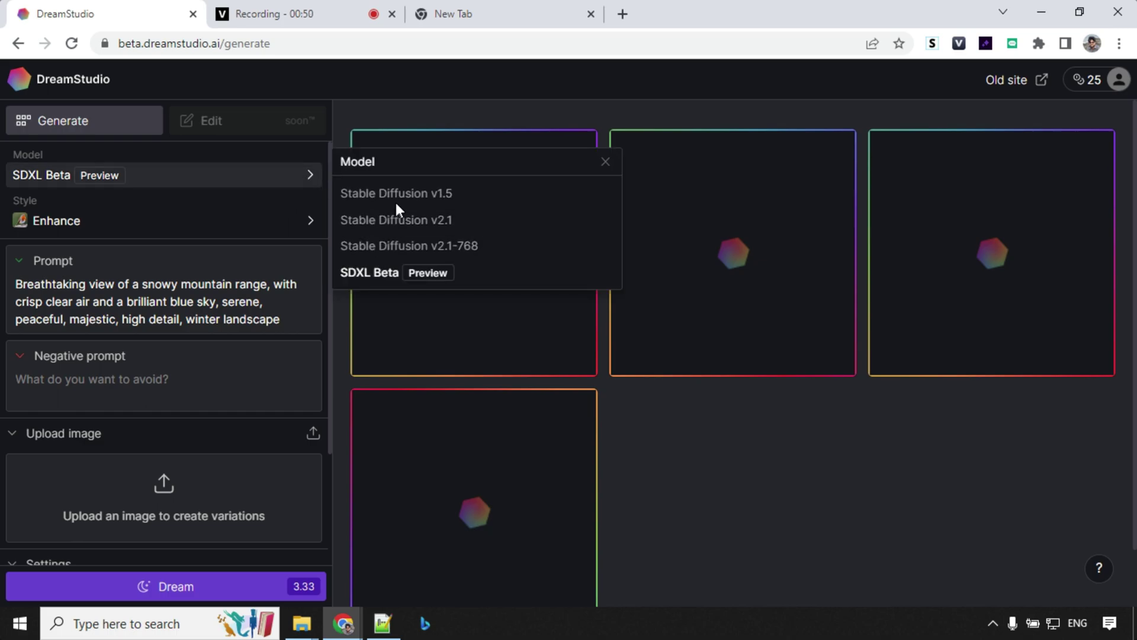
pyautogui.click(231, 225)
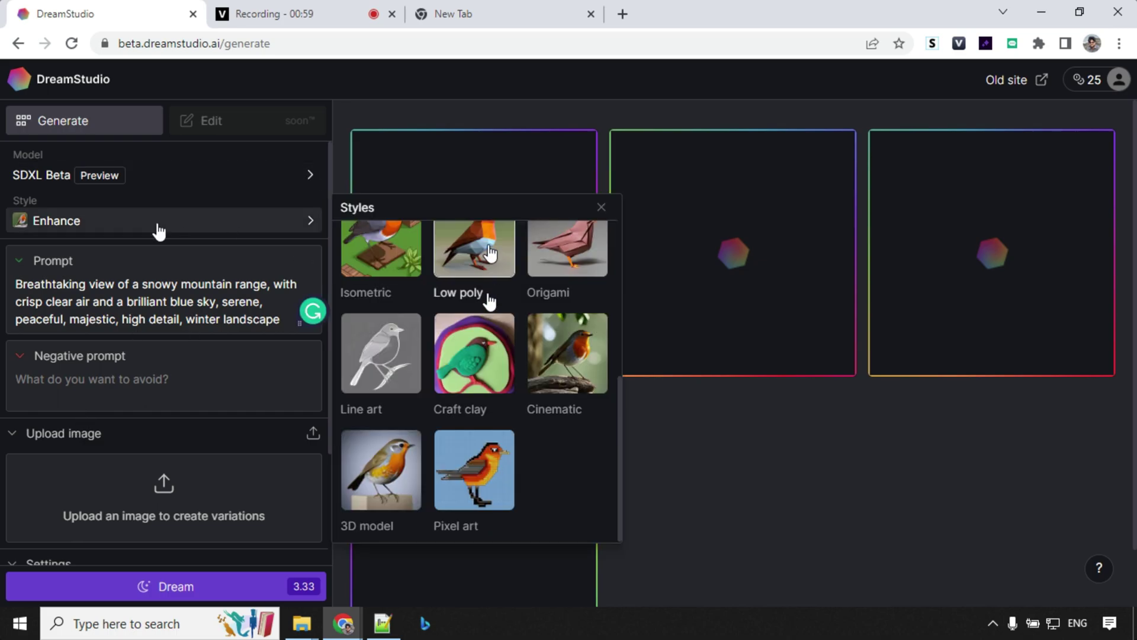
pyautogui.scroll(10, 485, 299)
pyautogui.scroll(1, 453, 308)
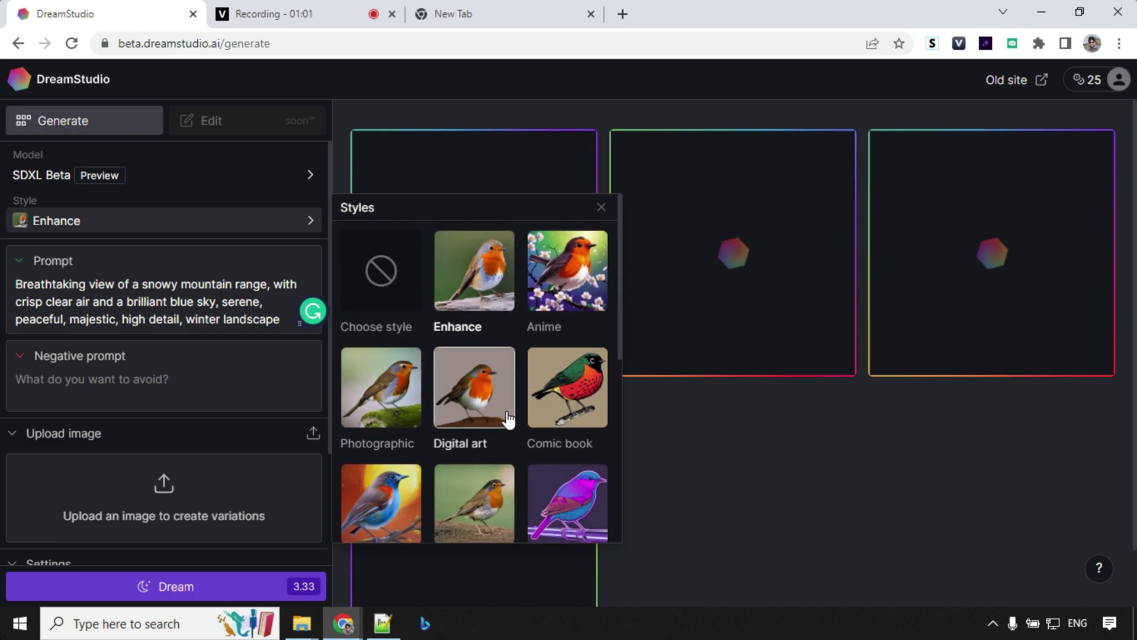
pyautogui.scroll(-6, 521, 402)
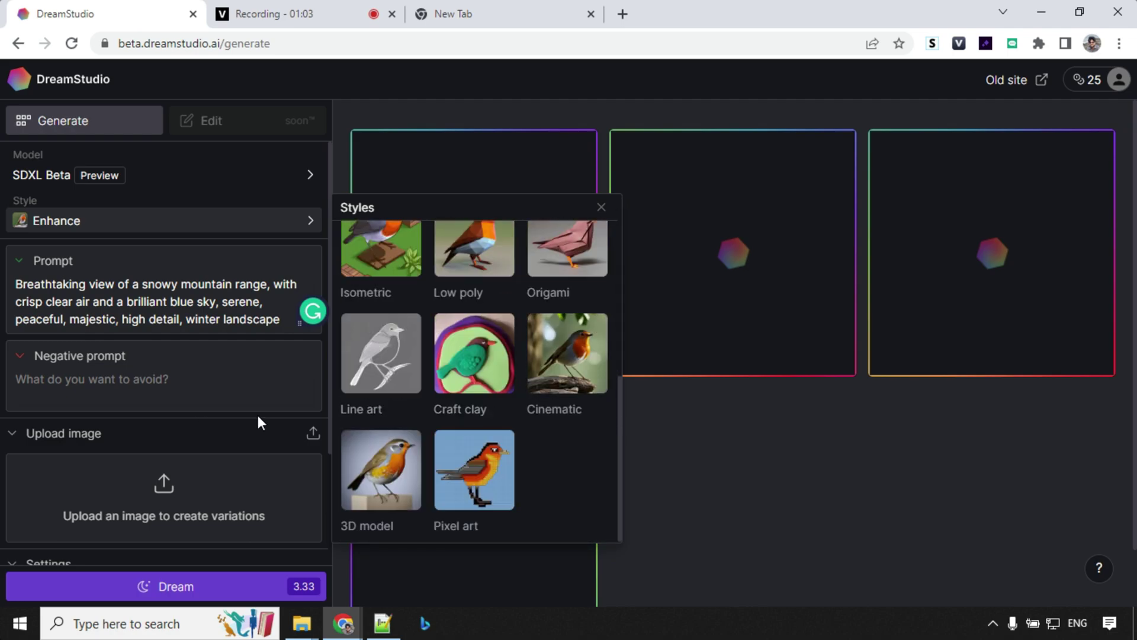
pyautogui.click(601, 208)
pyautogui.scroll(-3, 66, 381)
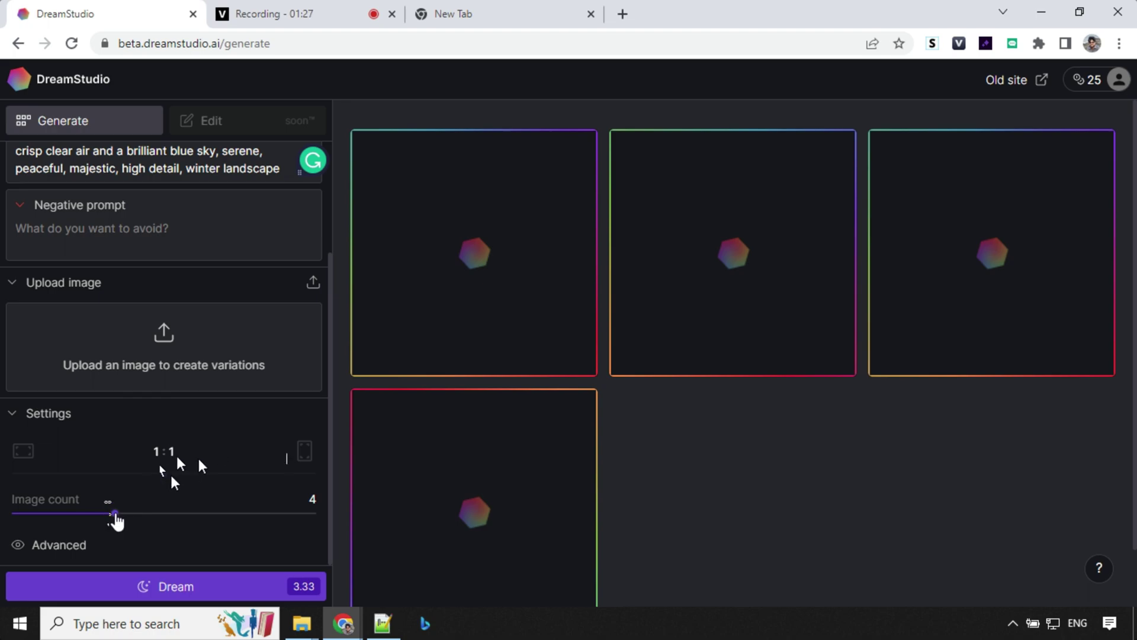
pyautogui.moveTo(116, 520)
pyautogui.mouseDown()
pyautogui.moveTo(83, 518)
pyautogui.moveTo(124, 520)
pyautogui.mouseUp()
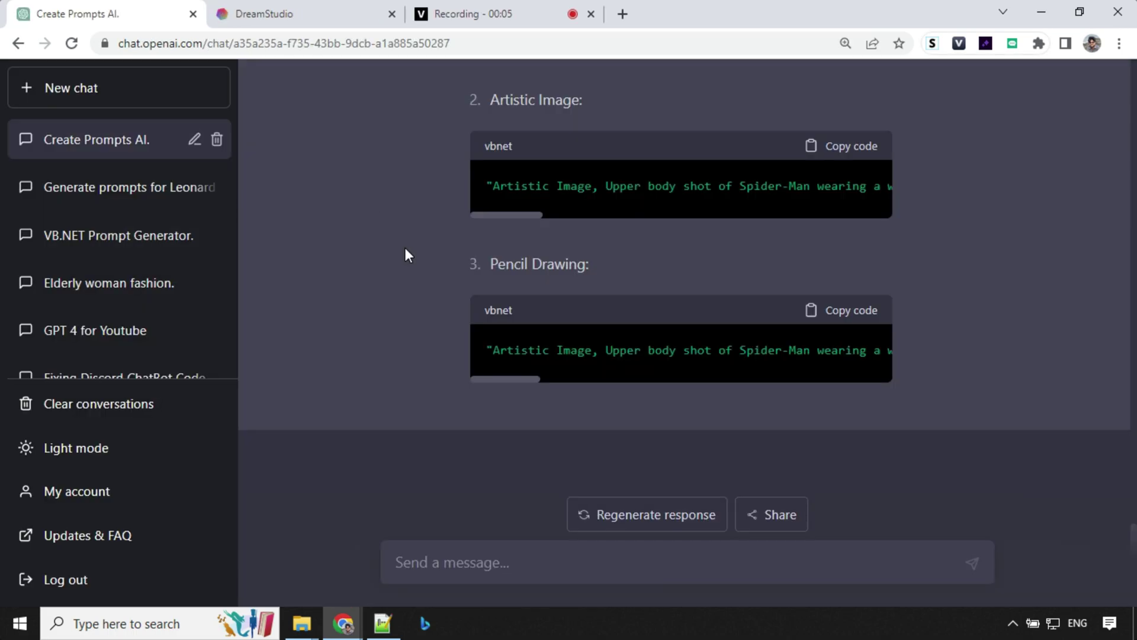
# Step: Paste and send the ChatGPT request for three photorealistic portrait prompts
pyautogui.click(377, 566)
pyautogui.scroll(15, 376, 566)
pyautogui.moveTo(1134, 305); pyautogui.dragTo(1134, 123)
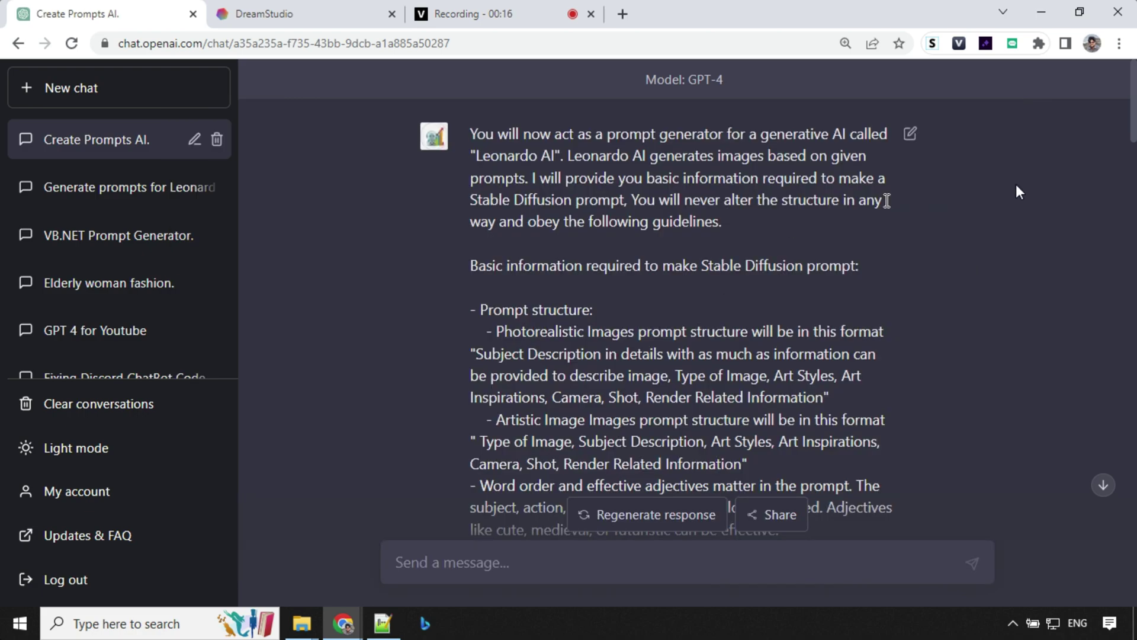
pyautogui.moveTo(1134, 100); pyautogui.dragTo(1119, 580)
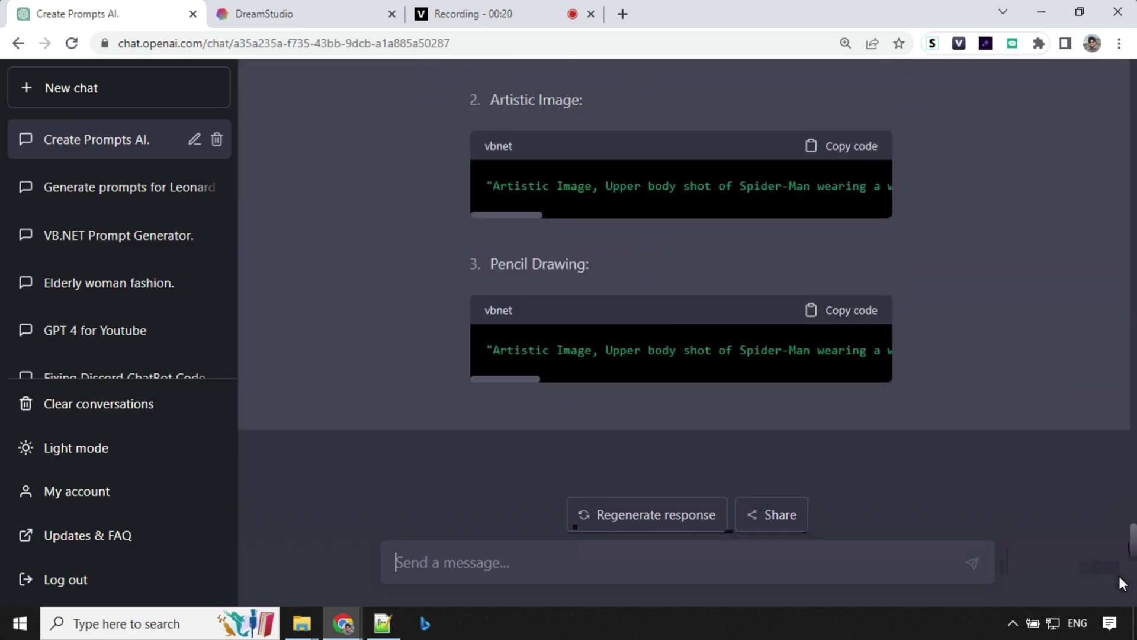
pyautogui.write('surprise me with three different but photorealistic portrait prompt')
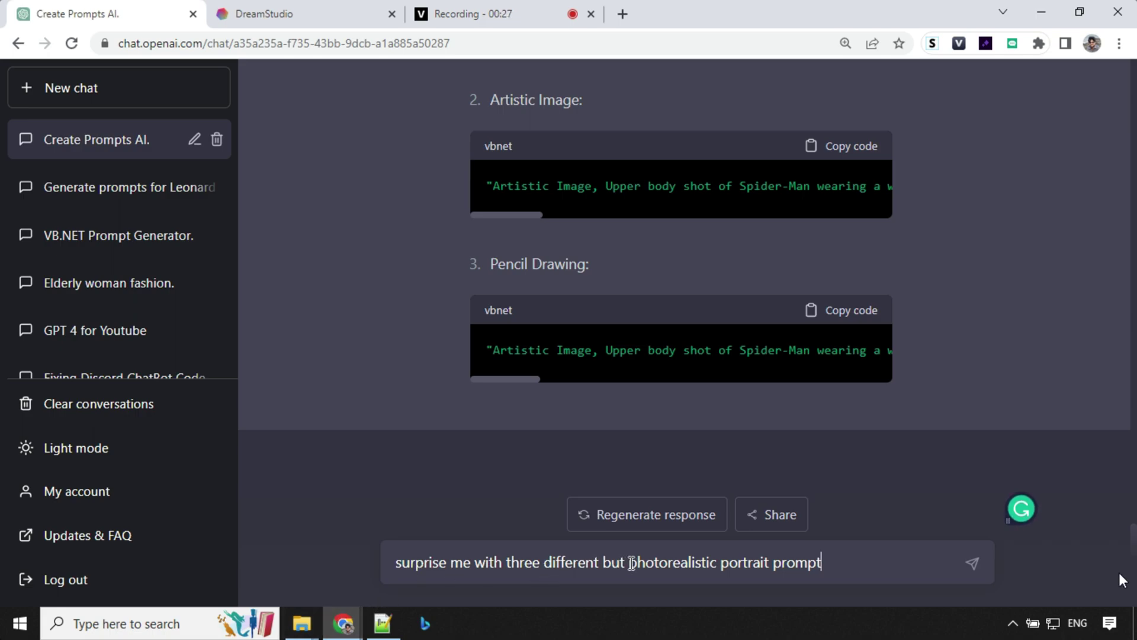
pyautogui.click(972, 562)
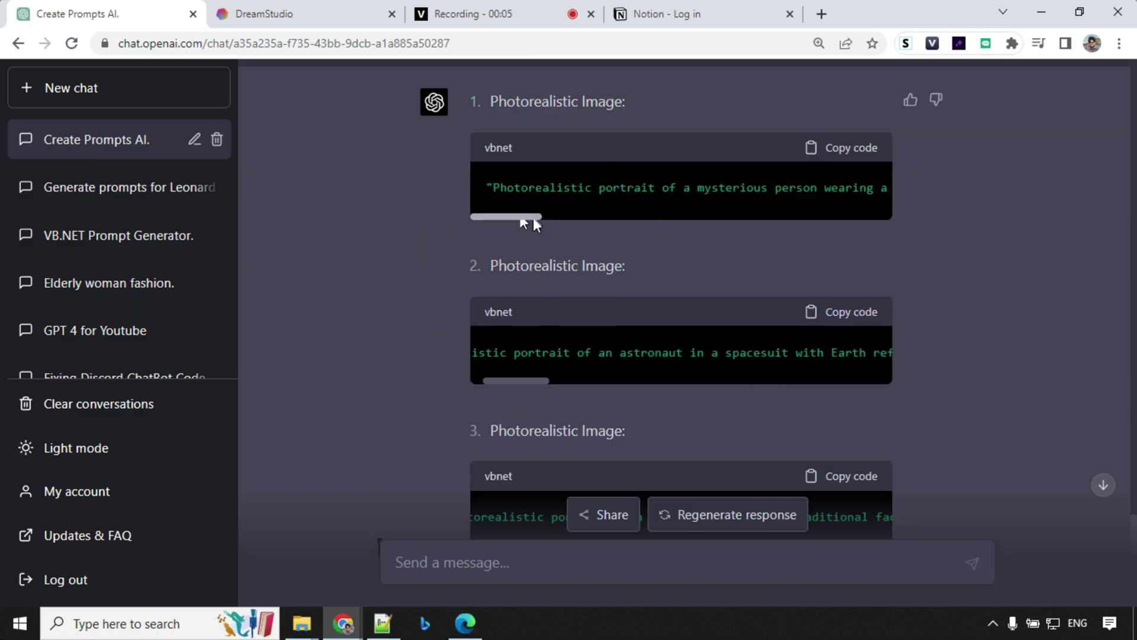
# Step: Select the Venetian carnival mask prompt paragraph in the Notion notes
pyautogui.moveTo(521, 215); pyautogui.dragTo(549, 219)
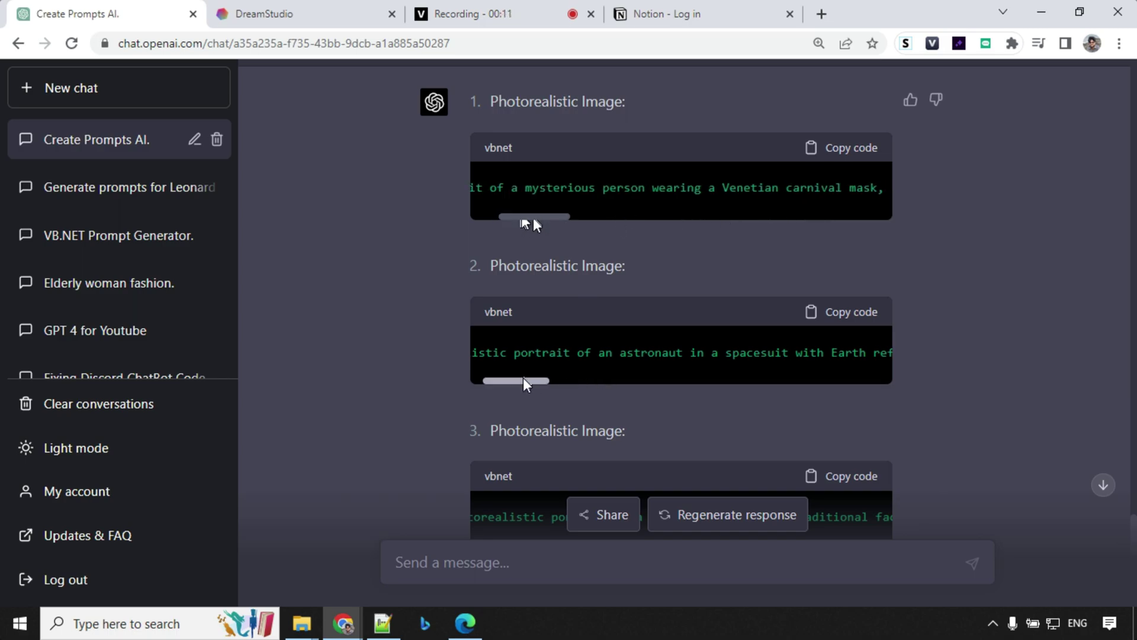
pyautogui.moveTo(524, 378)
pyautogui.mouseDown()
pyautogui.moveTo(513, 378)
pyautogui.moveTo(543, 381)
pyautogui.mouseUp()
pyautogui.scroll(-3, 513, 378)
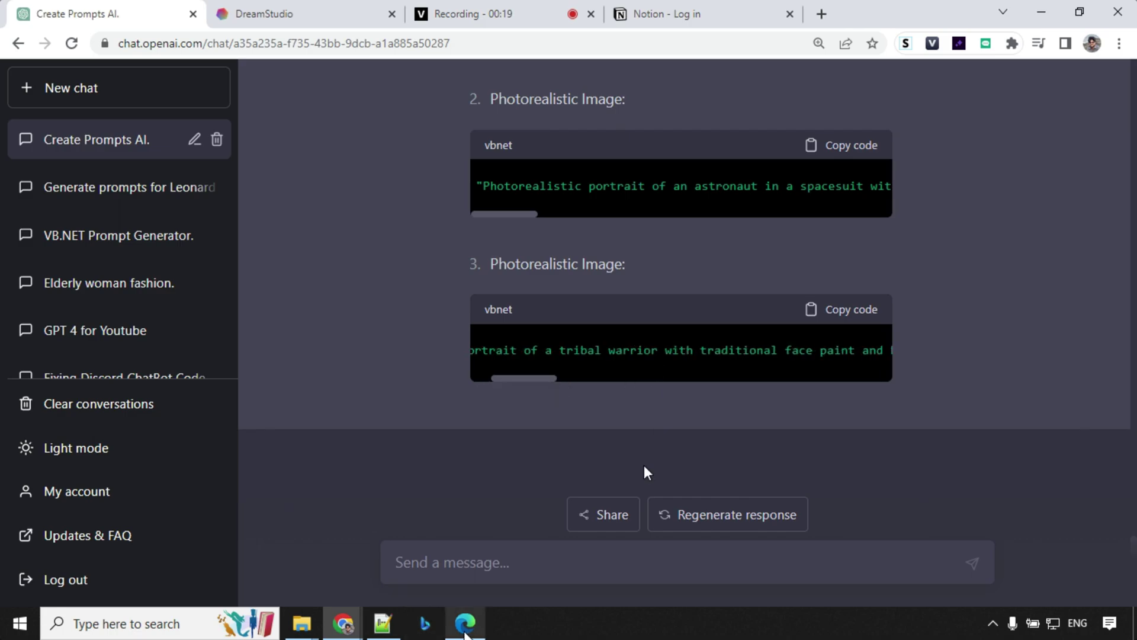
pyautogui.hotkey('alt', 'Tab')
pyautogui.click(959, 327)
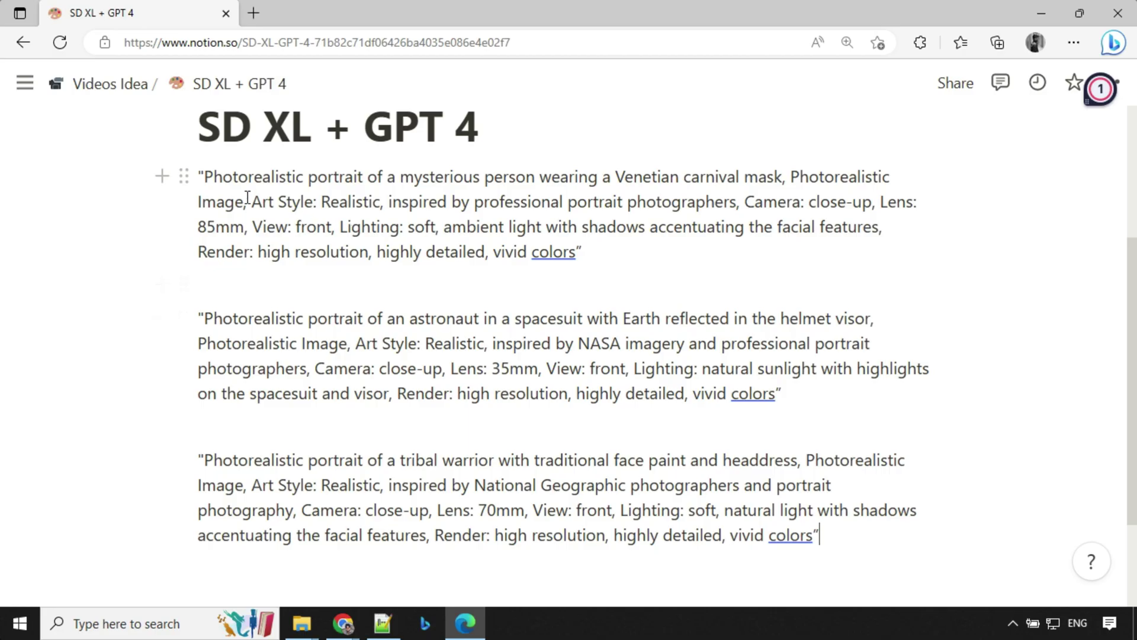
pyautogui.moveTo(206, 178); pyautogui.dragTo(583, 270)
pyautogui.hotkey('ctrl', 'c')
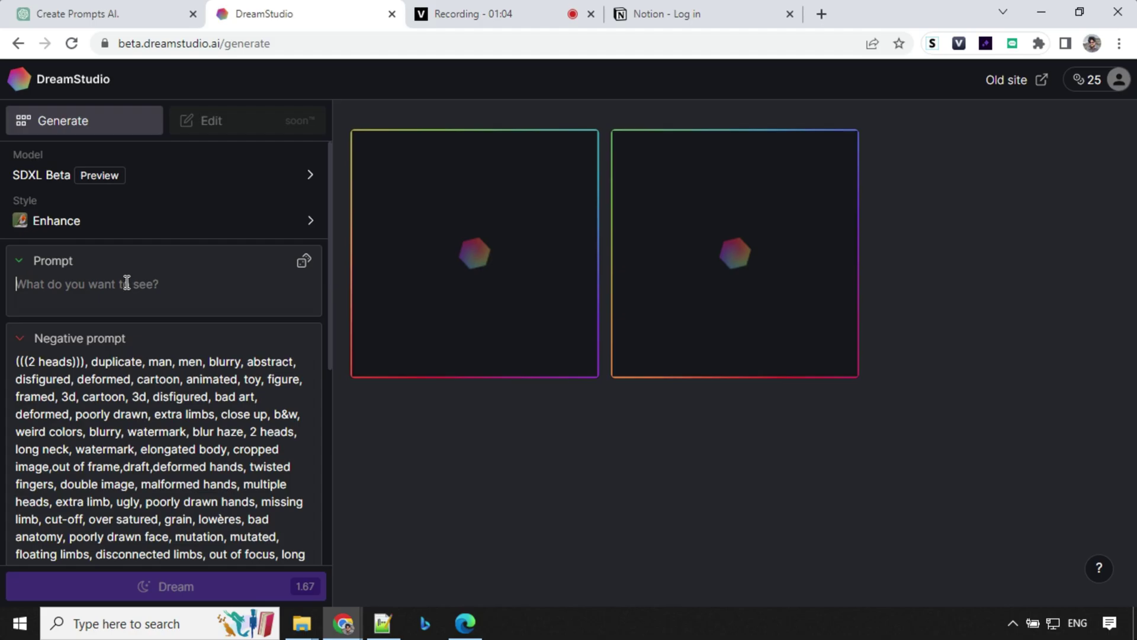
# Step: Paste the Venetian carnival mask prompt into Prompt and generate two portraits
pyautogui.click(127, 282)
pyautogui.hotkey('ctrl', 'v')
pyautogui.scroll(-3, 98, 436)
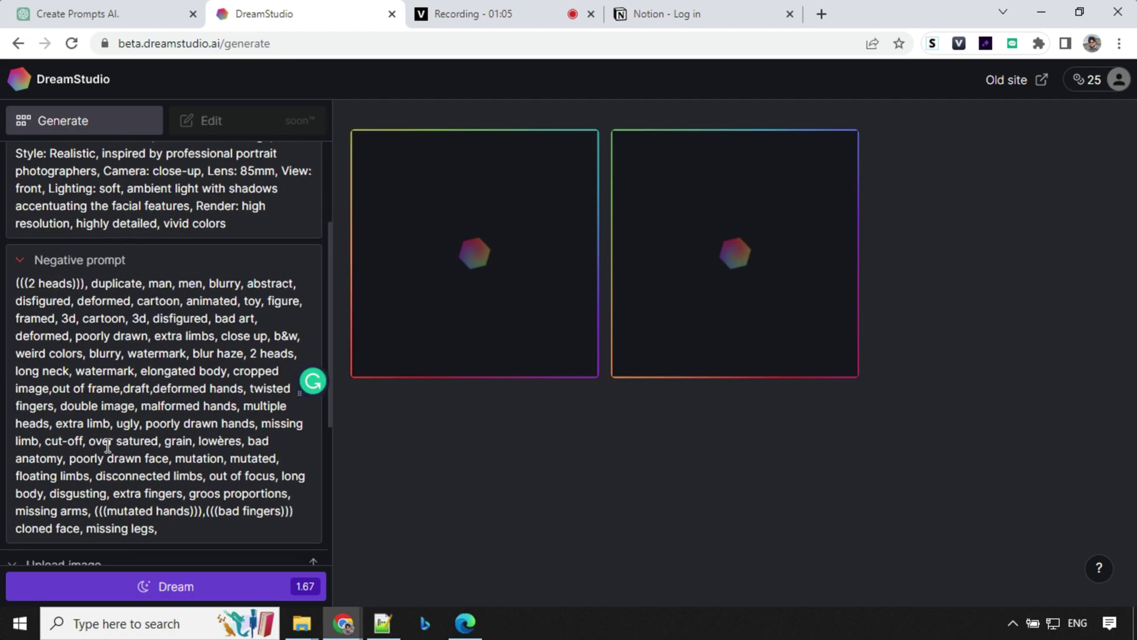
pyautogui.scroll(3, 110, 399)
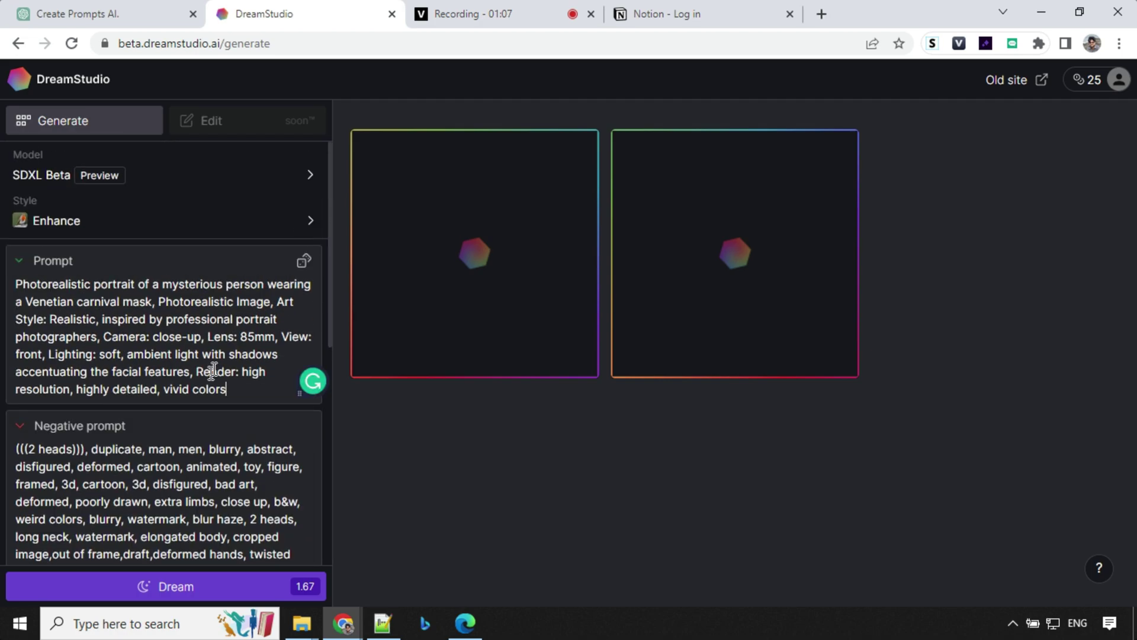
pyautogui.scroll(-7, 183, 331)
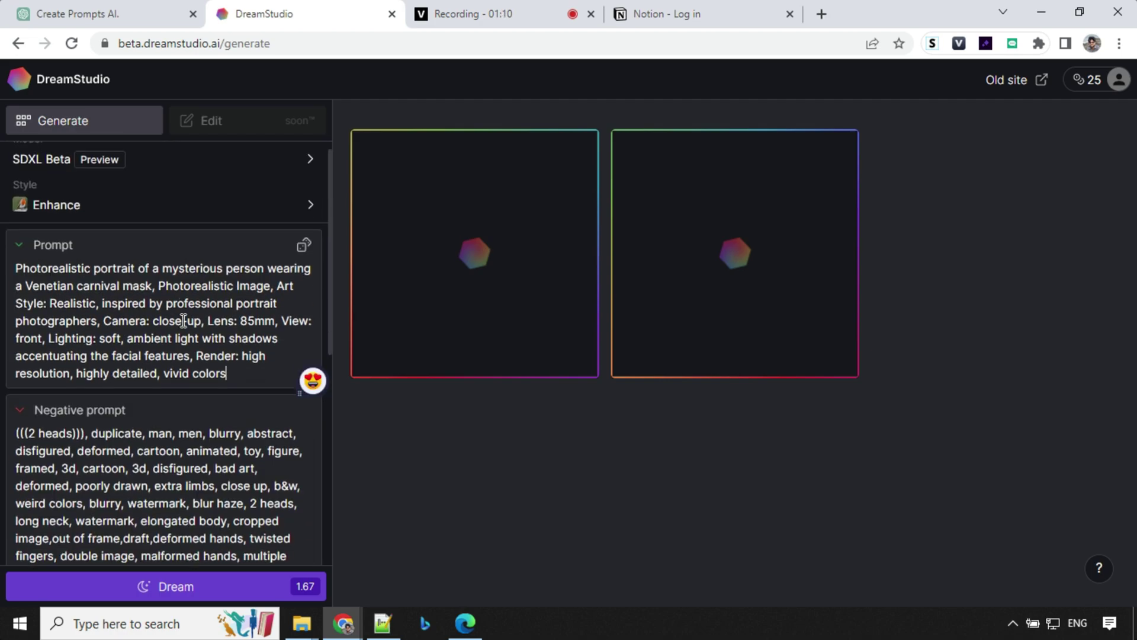
pyautogui.scroll(-1, 117, 527)
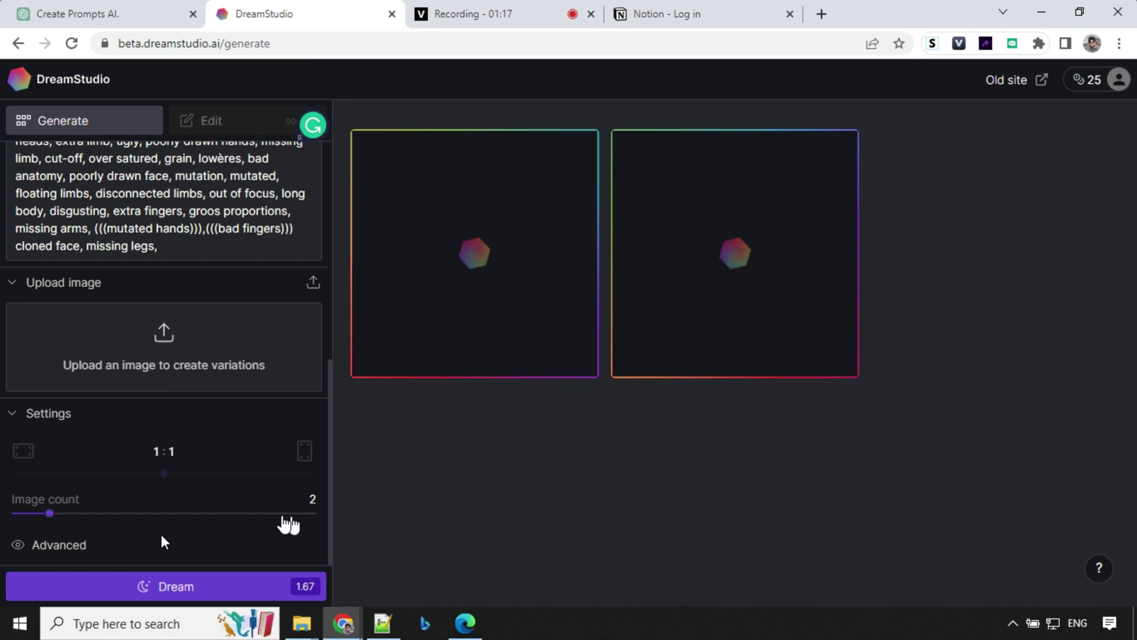
pyautogui.click(189, 586)
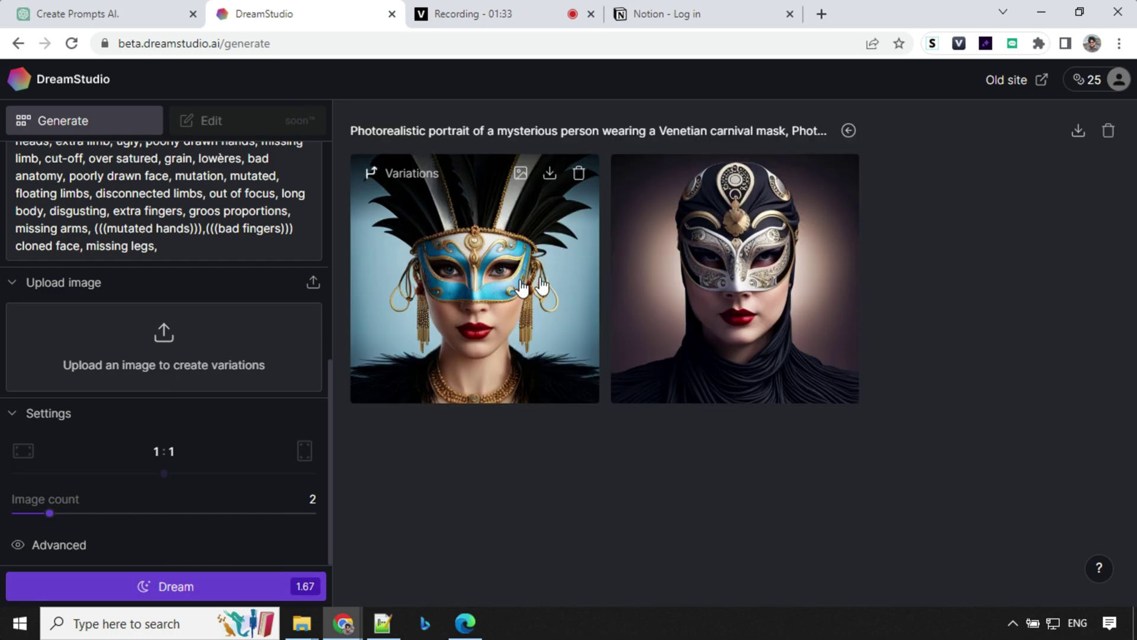
# Step: View both Venetian-mask portraits enlarged in the image viewer
pyautogui.click(519, 281)
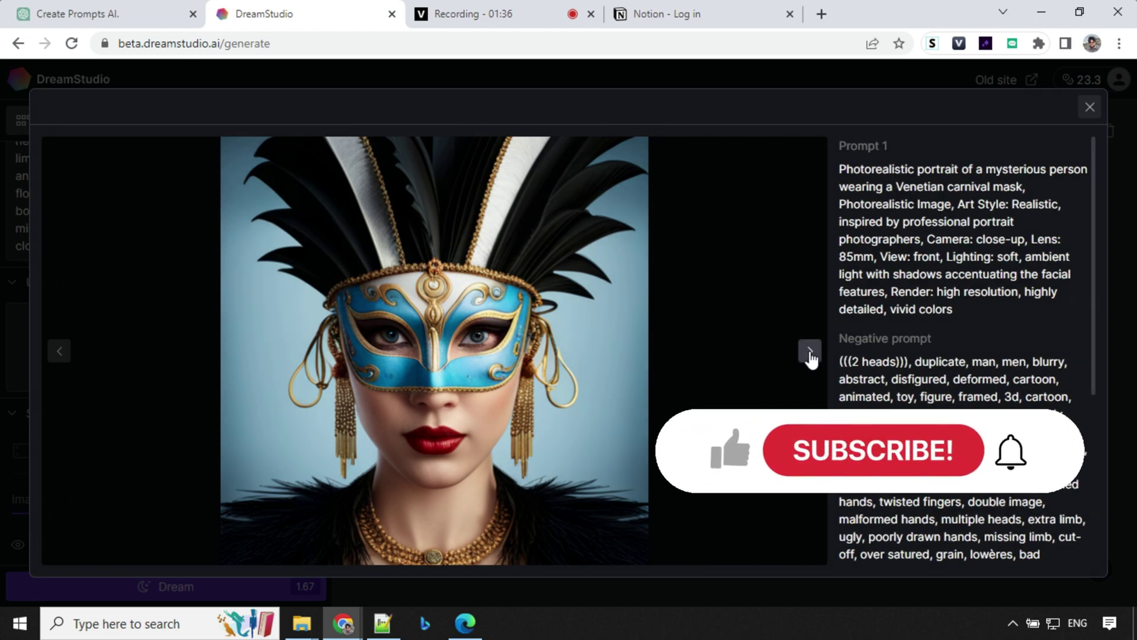
pyautogui.click(809, 350)
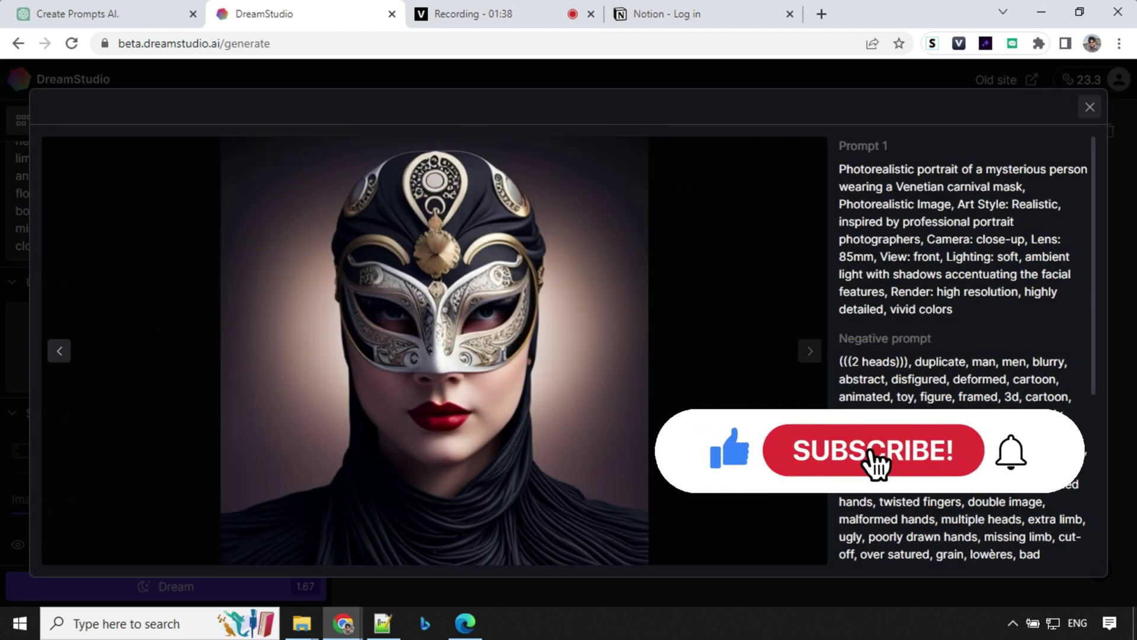
pyautogui.click(1089, 107)
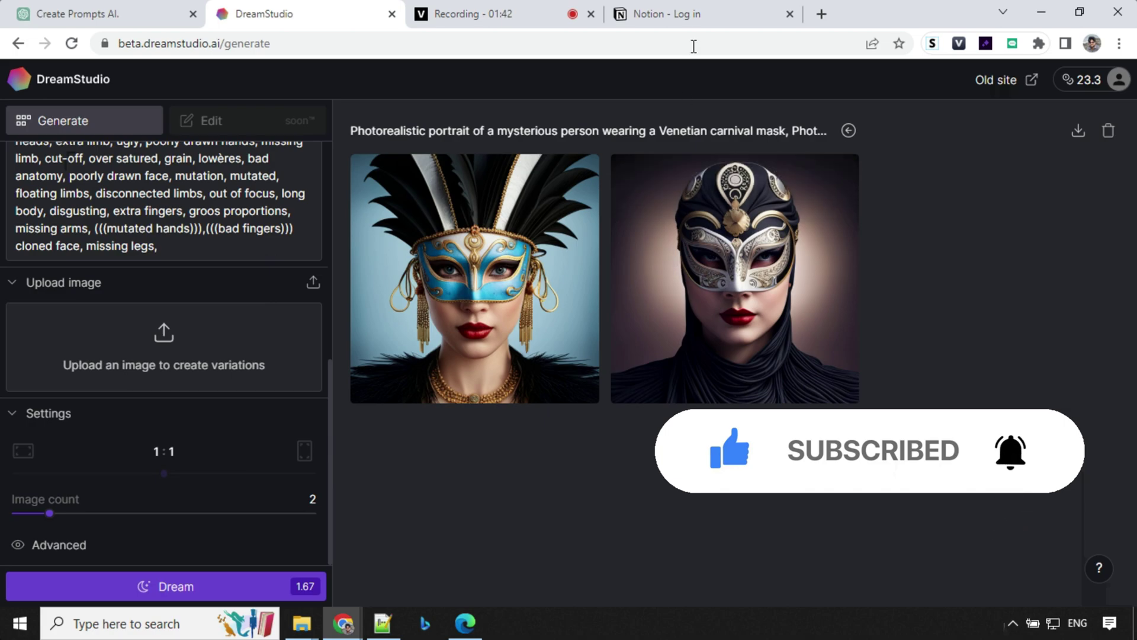
# Step: Select the astronaut prompt paragraph in the Notion notes
pyautogui.click(465, 622)
pyautogui.click(203, 176)
pyautogui.moveTo(199, 314); pyautogui.dragTo(727, 405)
# Step: View both astronaut portraits enlarged in DreamStudio
pyautogui.hotkey('alt', 'Tab')
pyautogui.click(488, 278)
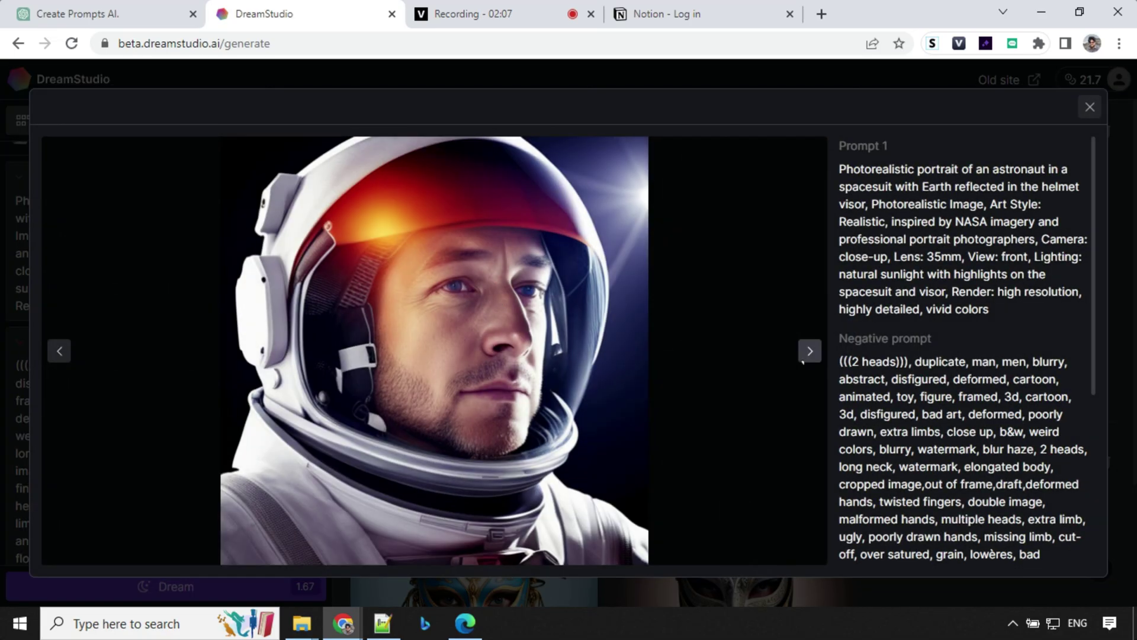
pyautogui.press('Right')
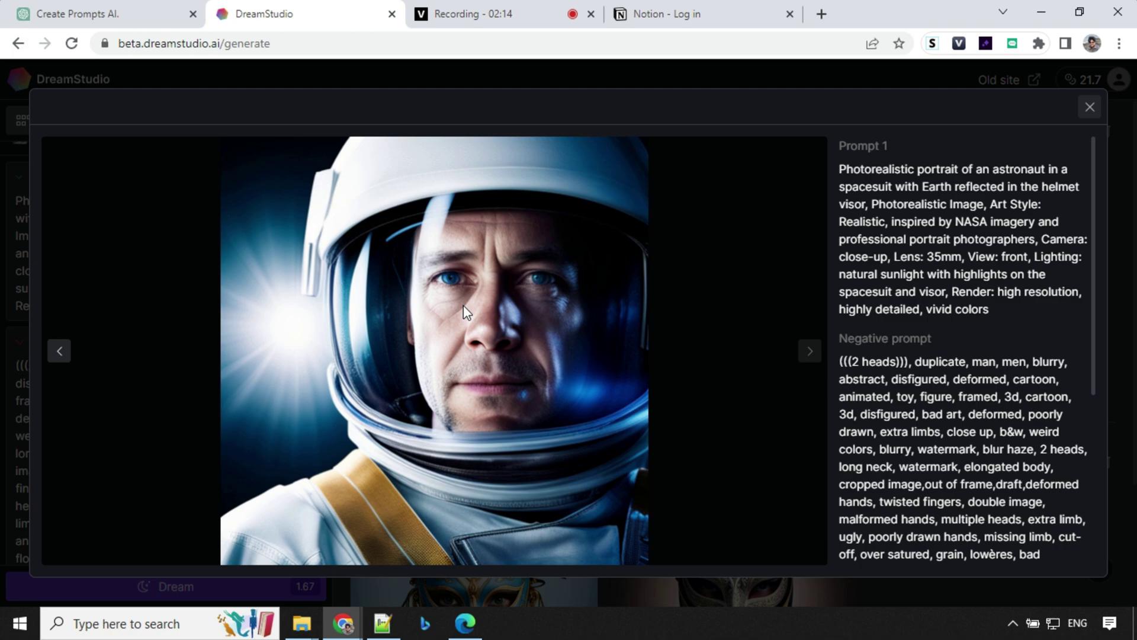
pyautogui.press('Escape')
# Step: Replace the prompt with the tribal warrior prompt and generate two images
pyautogui.hotkey('ctrl', 'a')
pyautogui.hotkey('ctrl', 'v')
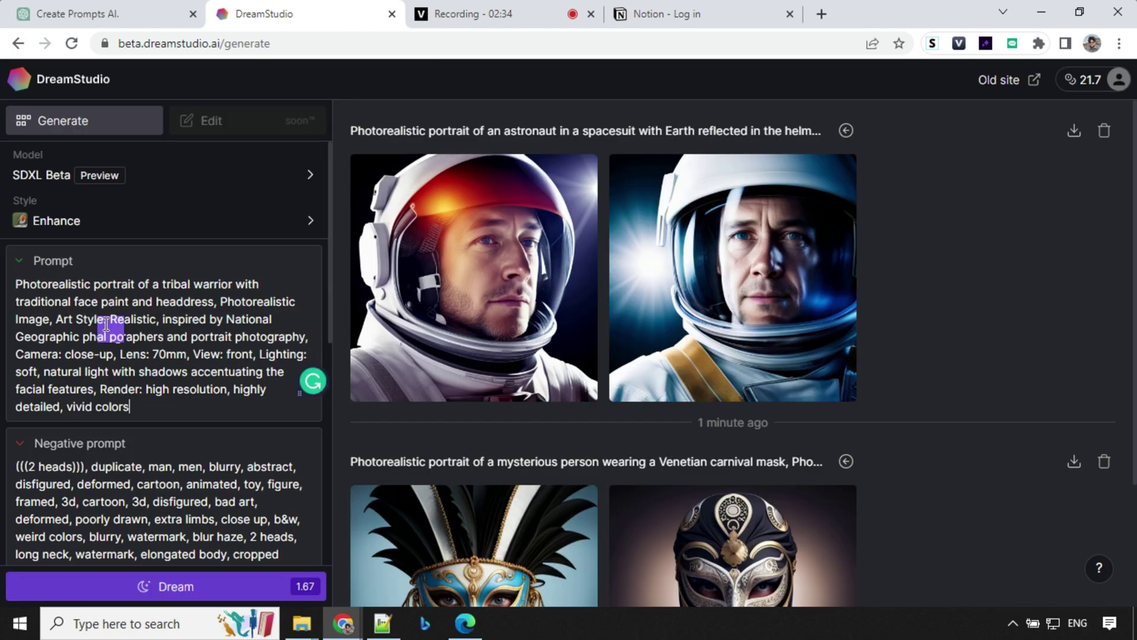
pyautogui.scroll(-2, 107, 328)
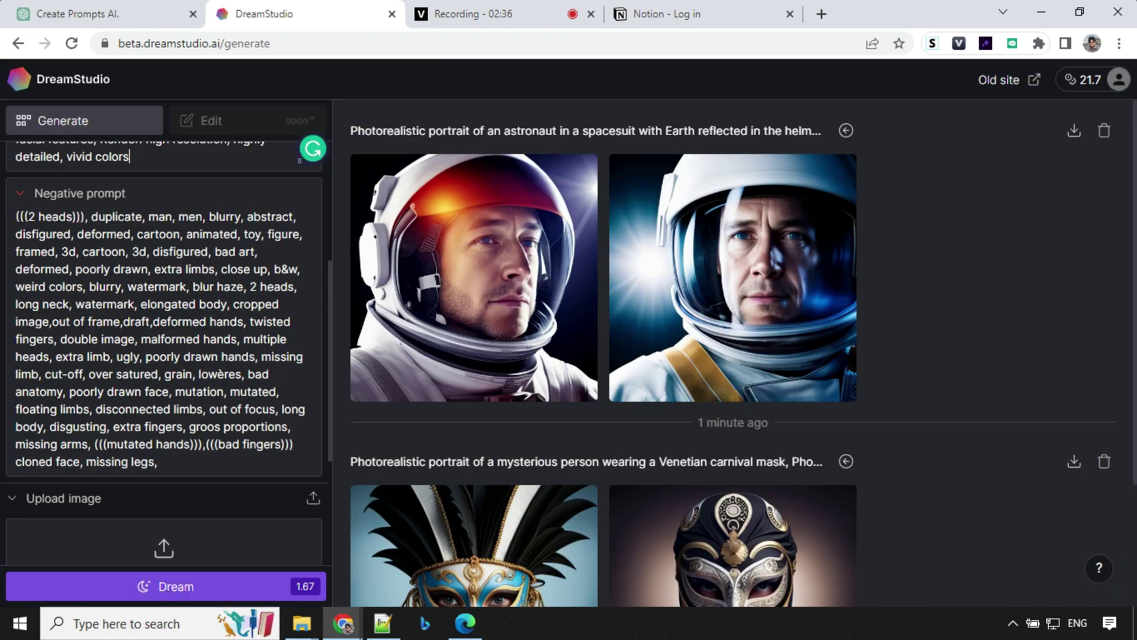
pyautogui.click(173, 587)
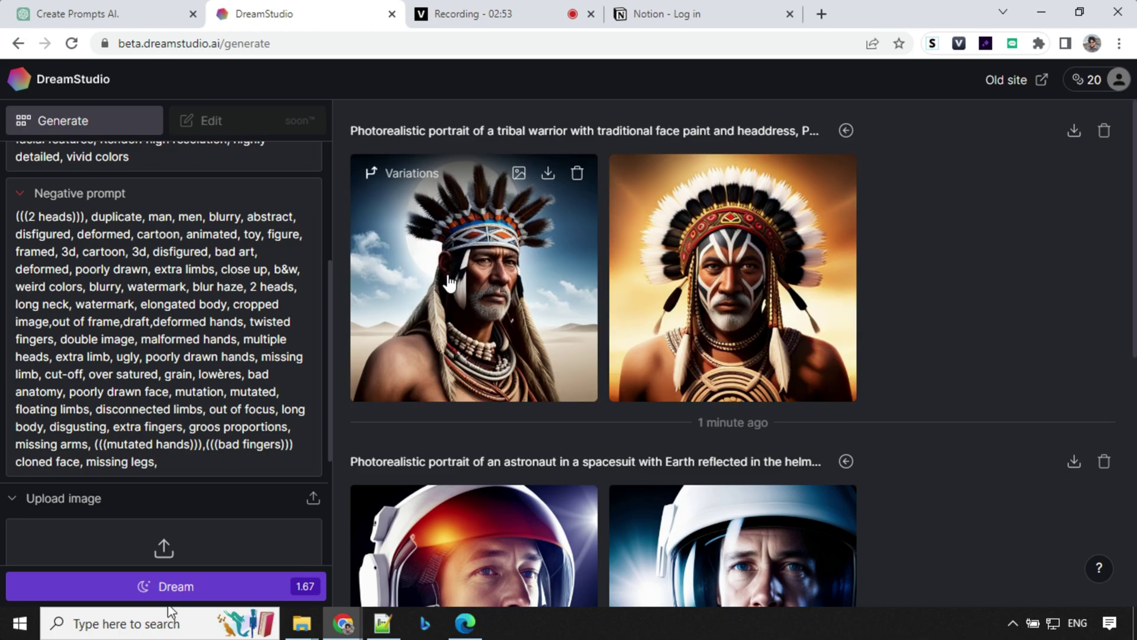
# Step: View both tribal warrior portraits enlarged
pyautogui.click(463, 275)
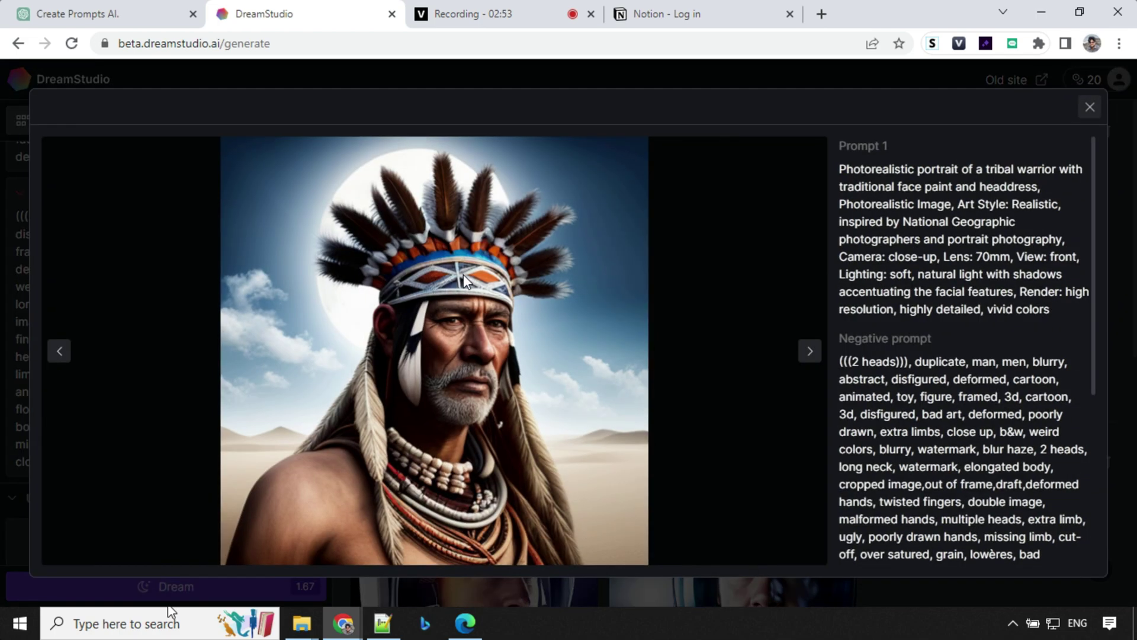
pyautogui.click(810, 352)
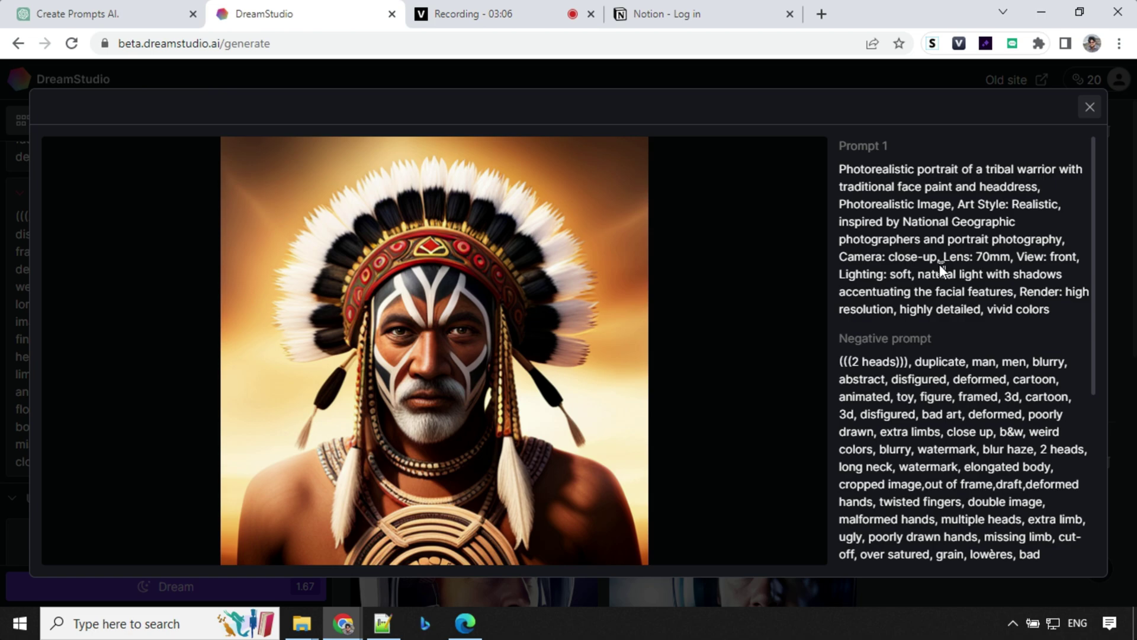
pyautogui.press('Escape')
# Step: Scroll the gallery to locate the astronaut portrait row
pyautogui.scroll(-9, 566, 308)
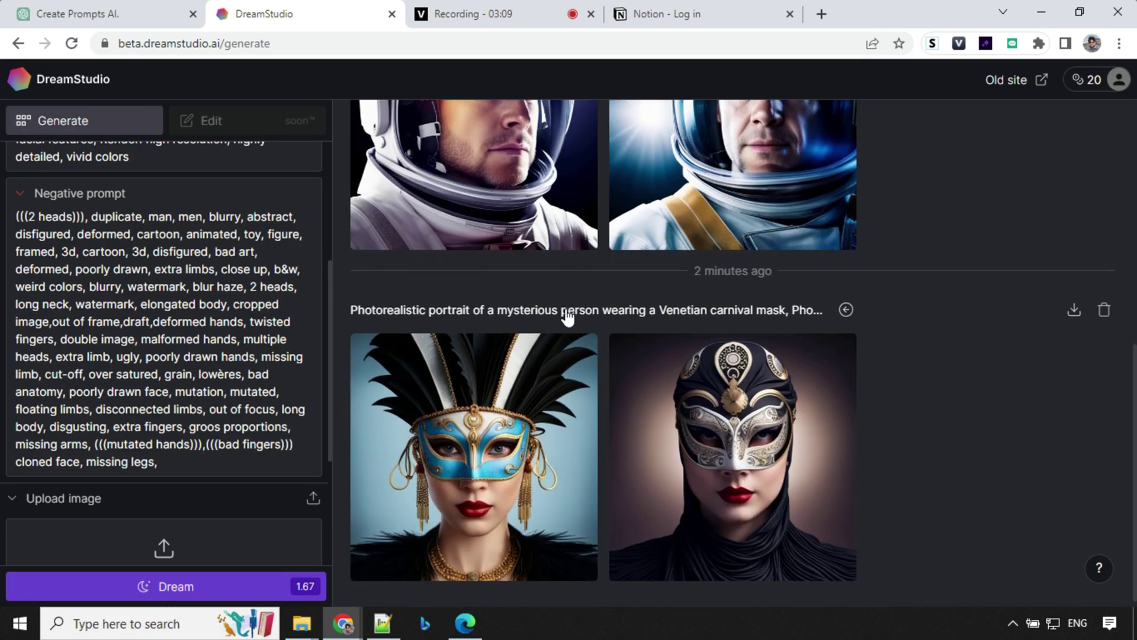
pyautogui.scroll(5, 634, 452)
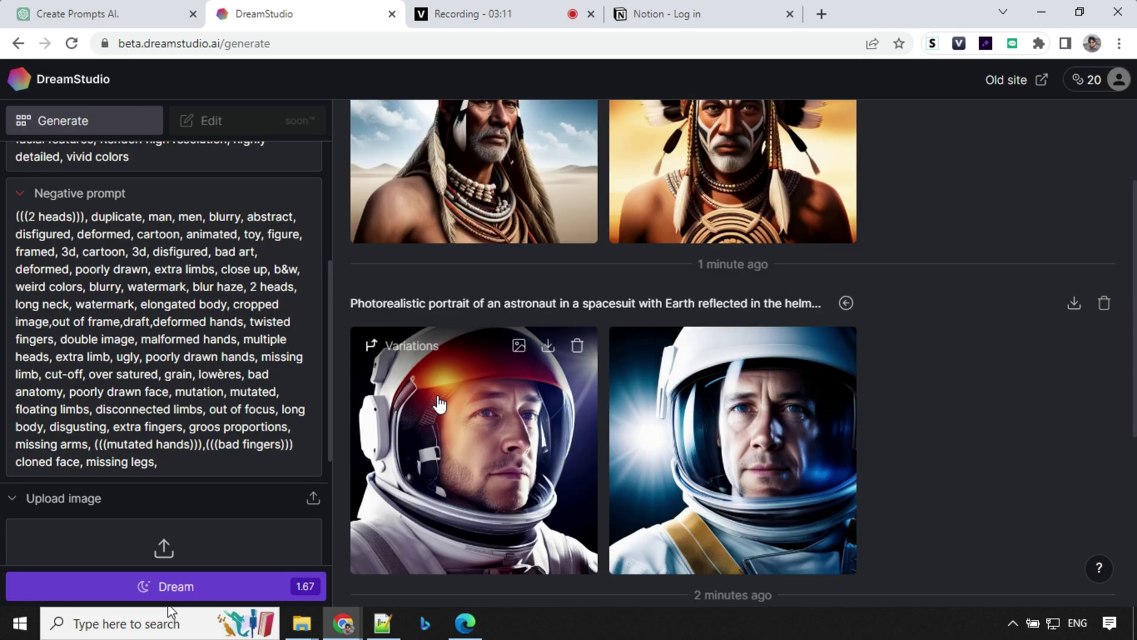
pyautogui.scroll(4, 193, 322)
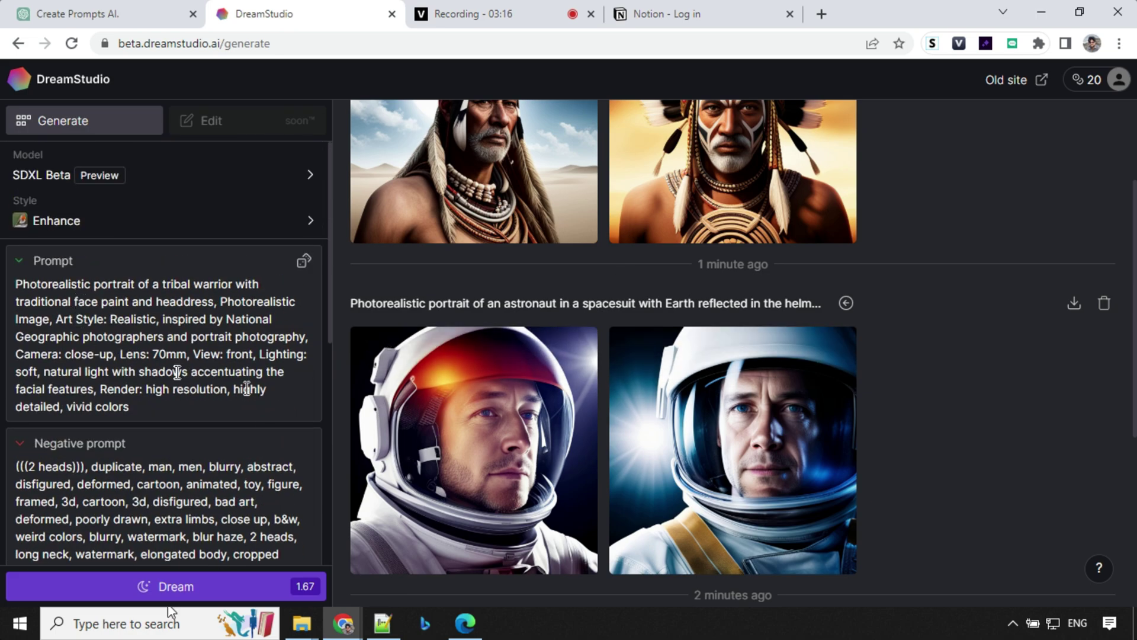
pyautogui.scroll(-3, 551, 424)
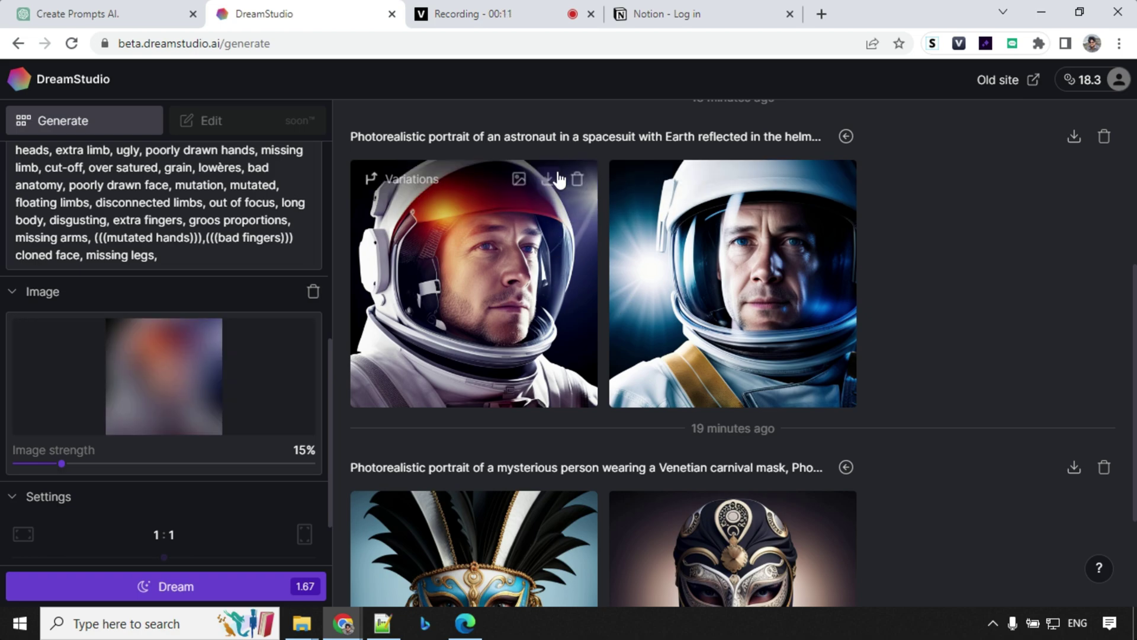
# Step: Set the first astronaut portrait as initial image, apply Neon punk, and generate two variants
pyautogui.click(520, 186)
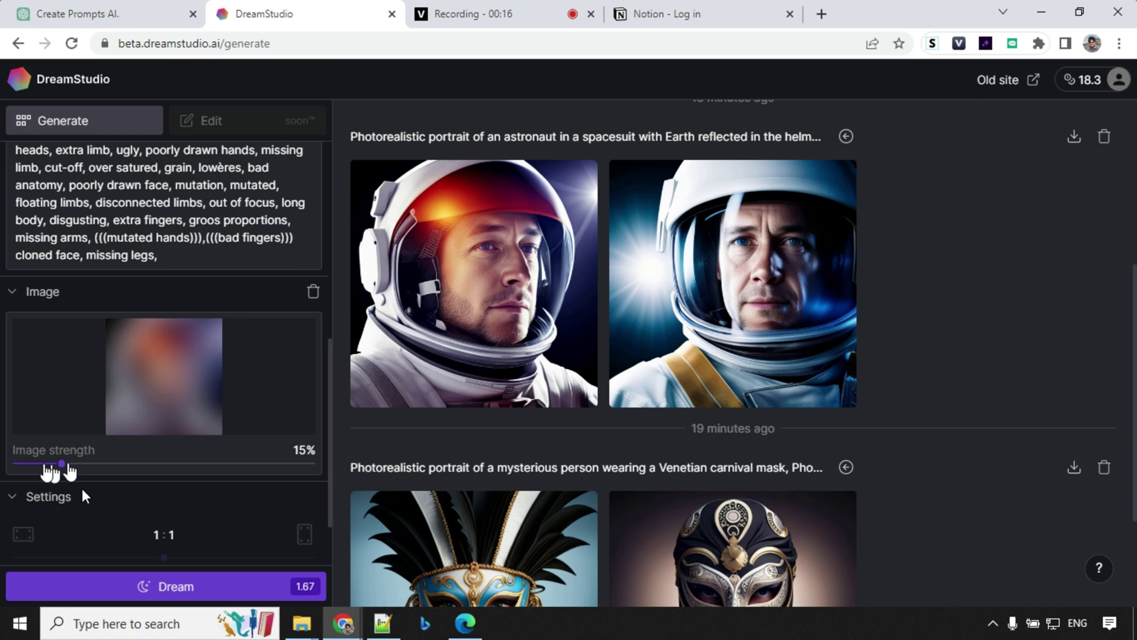
pyautogui.scroll(7, 82, 489)
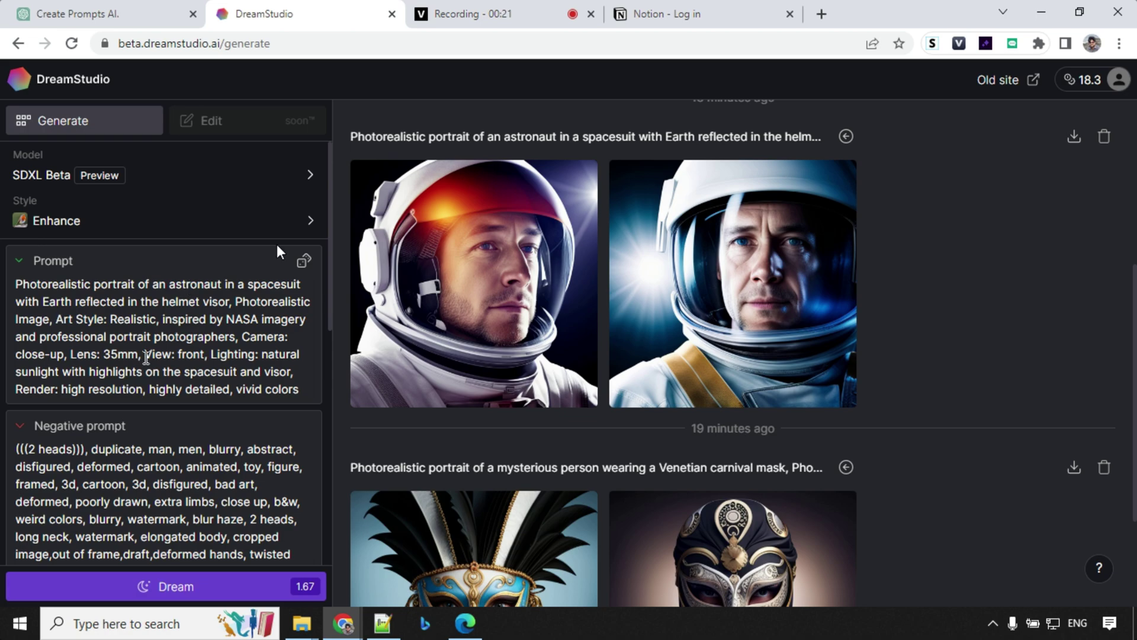
pyautogui.click(310, 222)
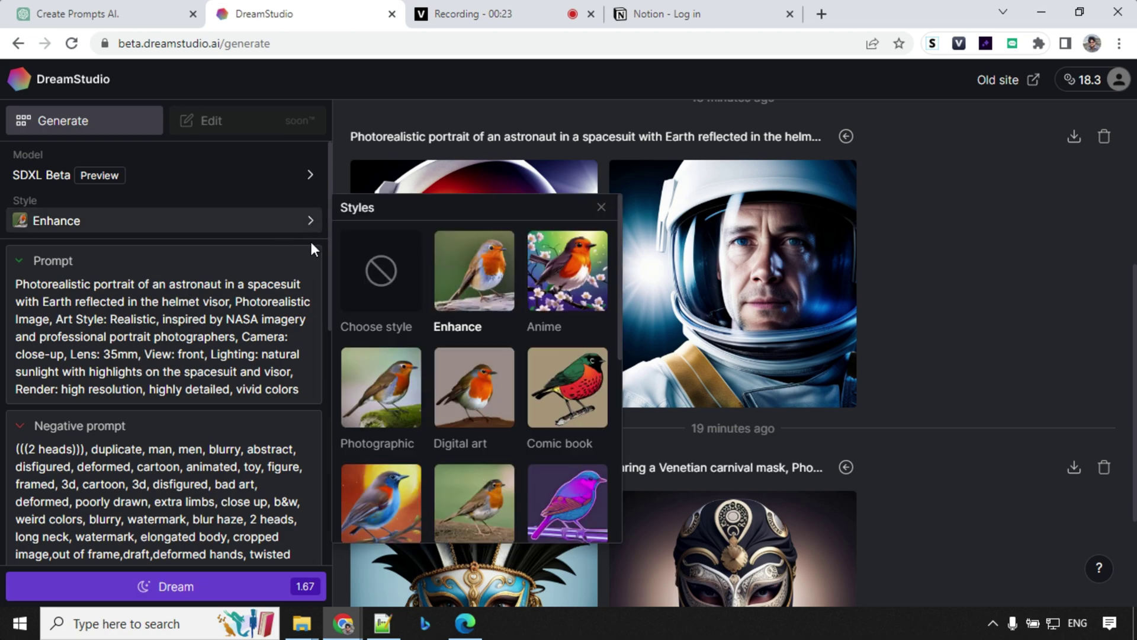
pyautogui.scroll(-1, 557, 414)
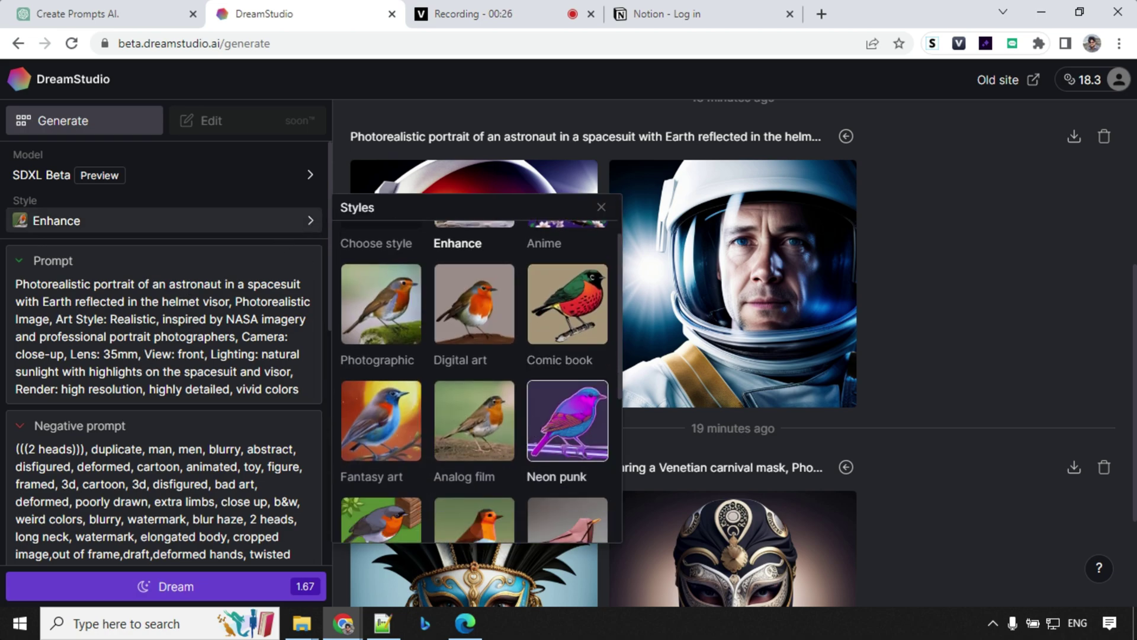
pyautogui.click(559, 420)
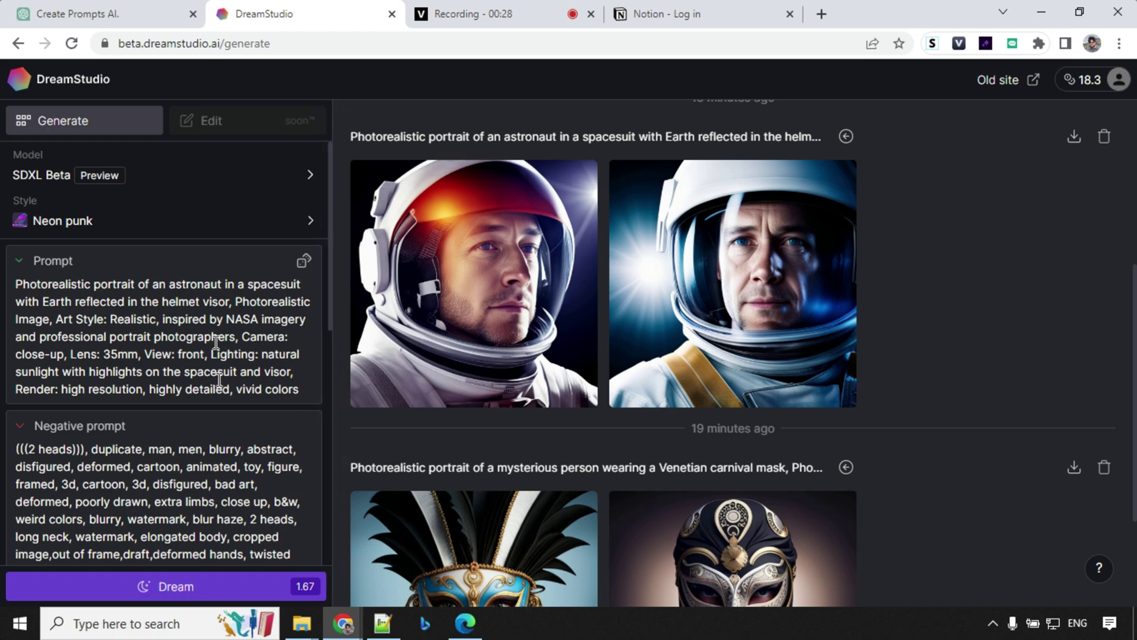
pyautogui.scroll(-5, 219, 379)
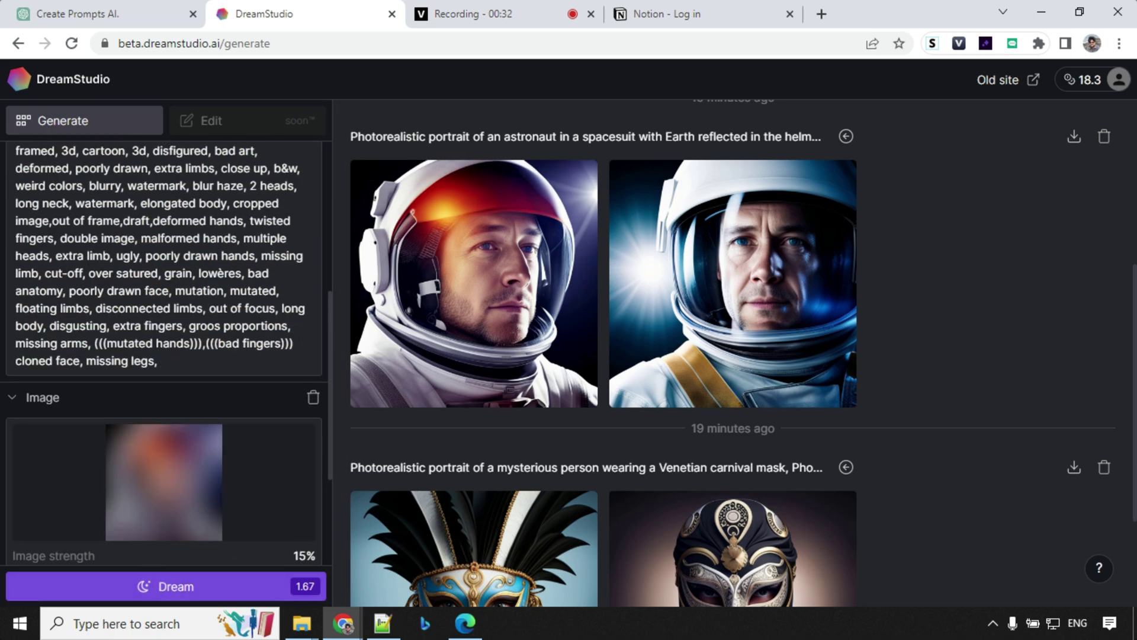
pyautogui.scroll(-3, 170, 522)
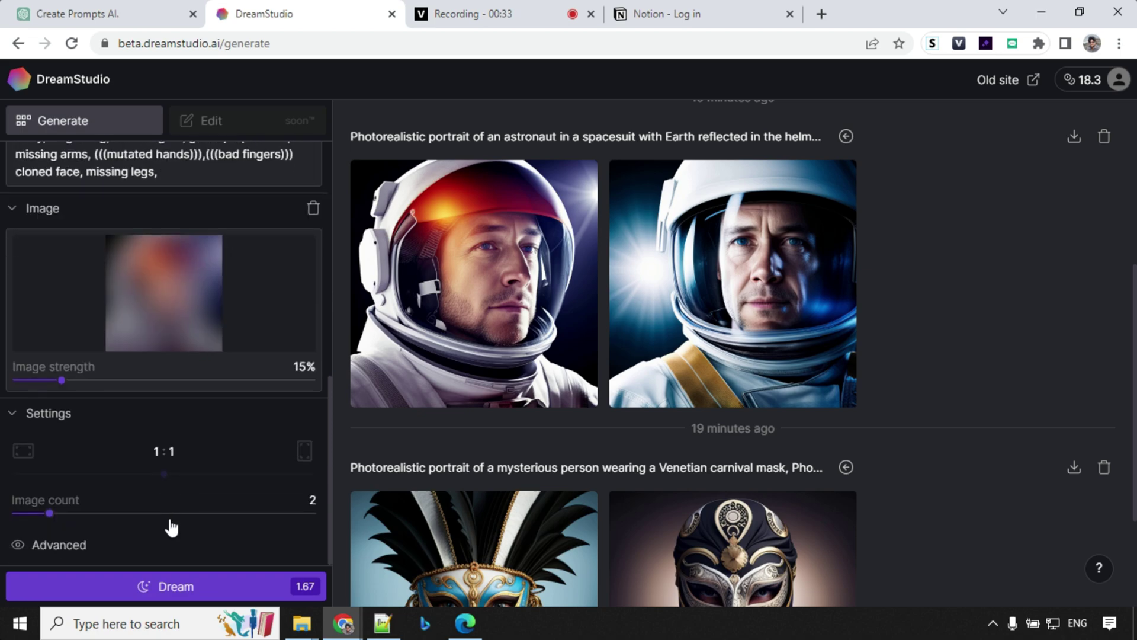
pyautogui.click(187, 590)
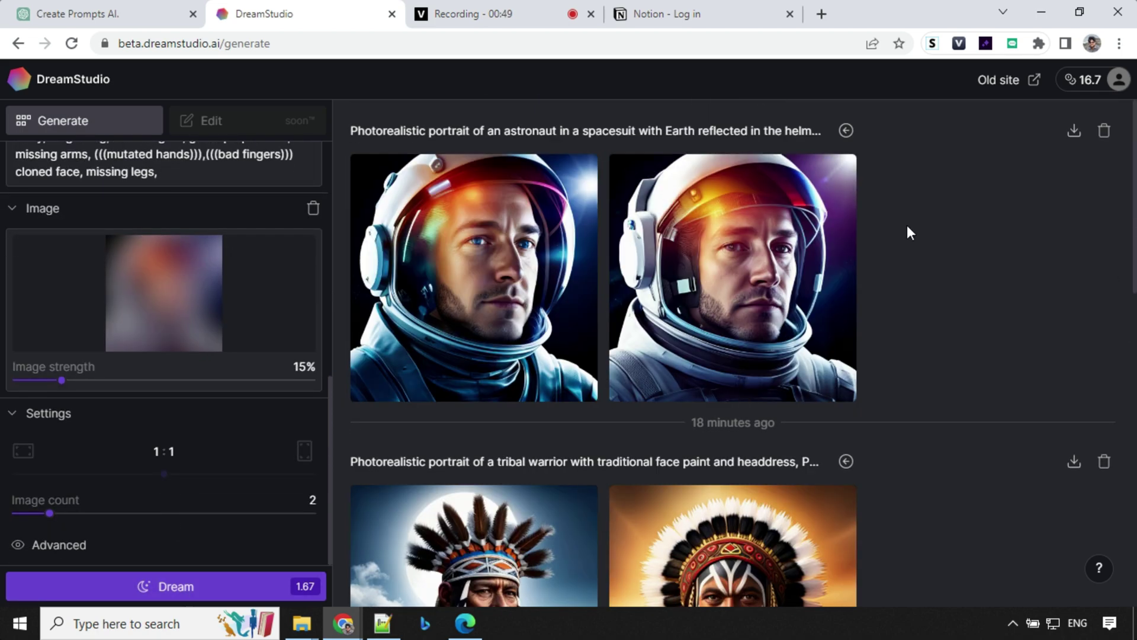
# Step: Review the two neon-punk astronaut variants in the gallery, then return to the DreamStudio tab
pyautogui.scroll(-10, 1095, 320)
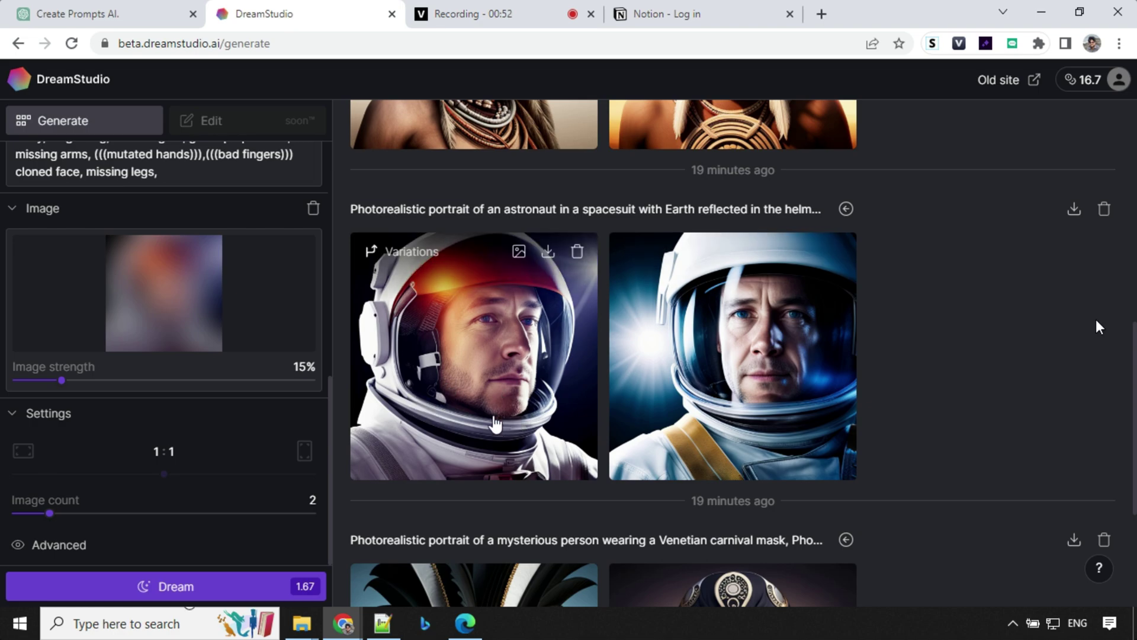
pyautogui.scroll(8, 503, 417)
pyautogui.scroll(2, 537, 402)
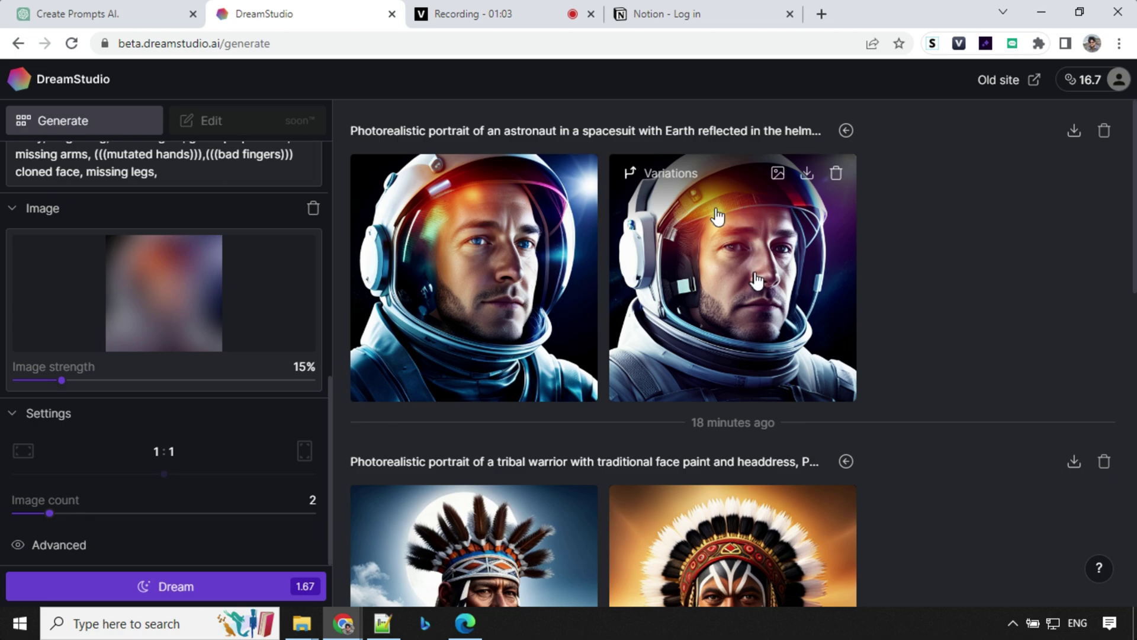
pyautogui.scroll(5, 254, 280)
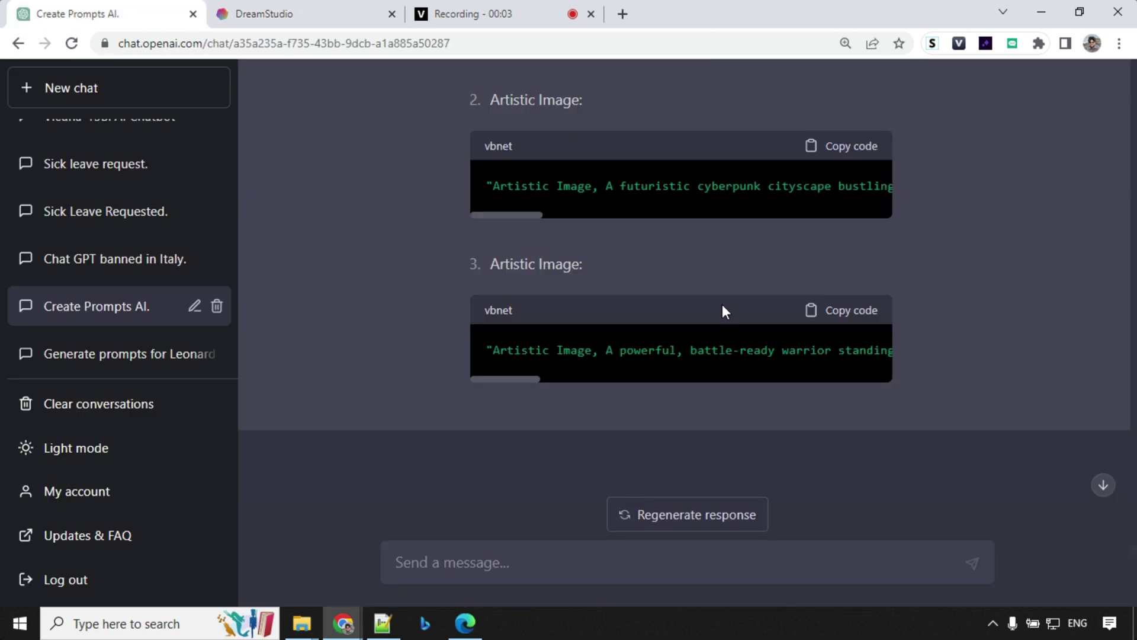
pyautogui.scroll(6, 722, 304)
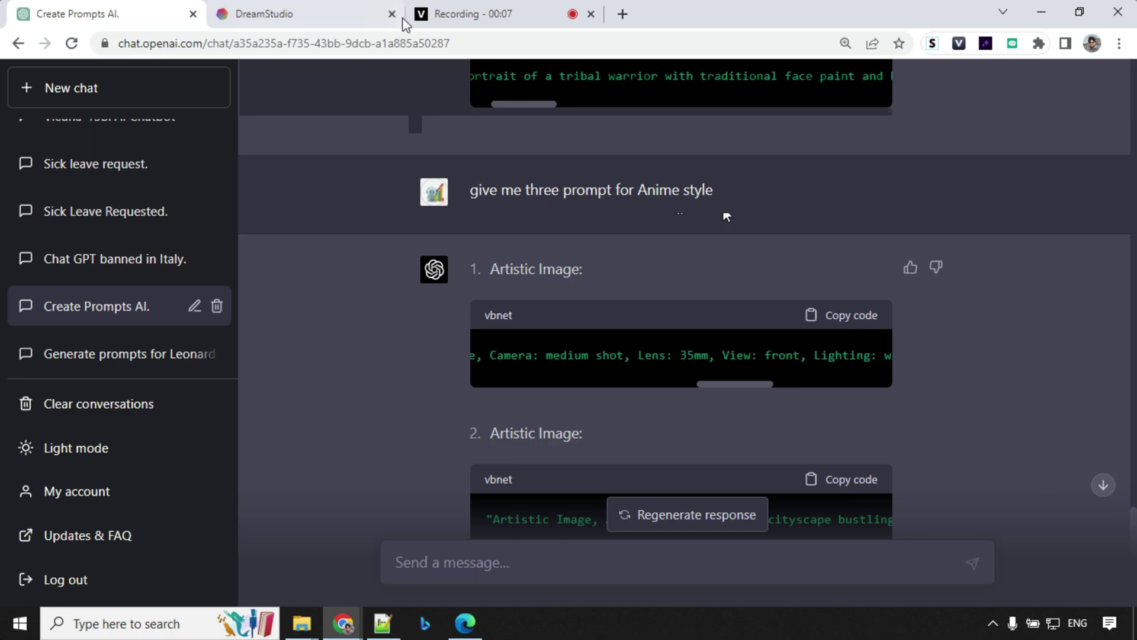
pyautogui.click(330, 14)
pyautogui.scroll(-1, 84, 376)
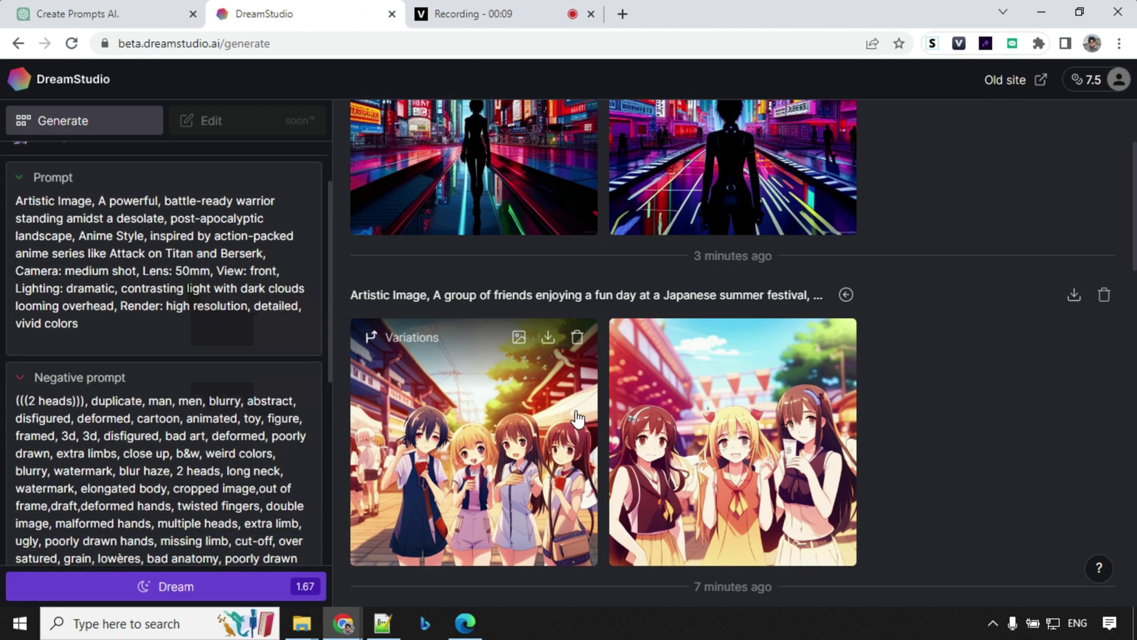
pyautogui.scroll(-1, 575, 418)
pyautogui.click(485, 404)
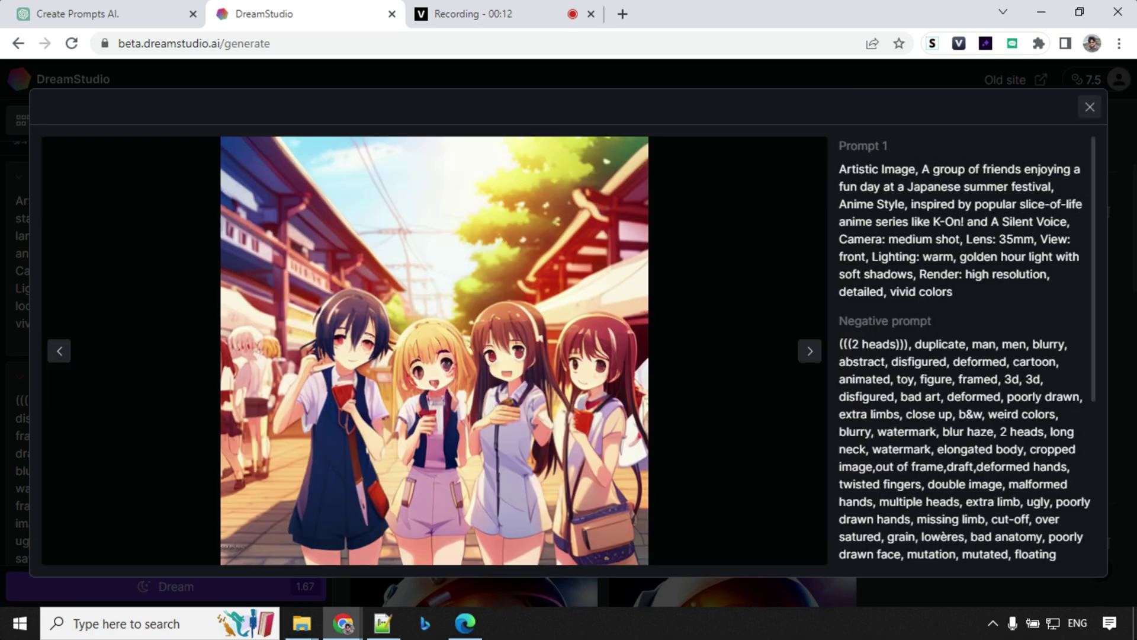
pyautogui.click(812, 358)
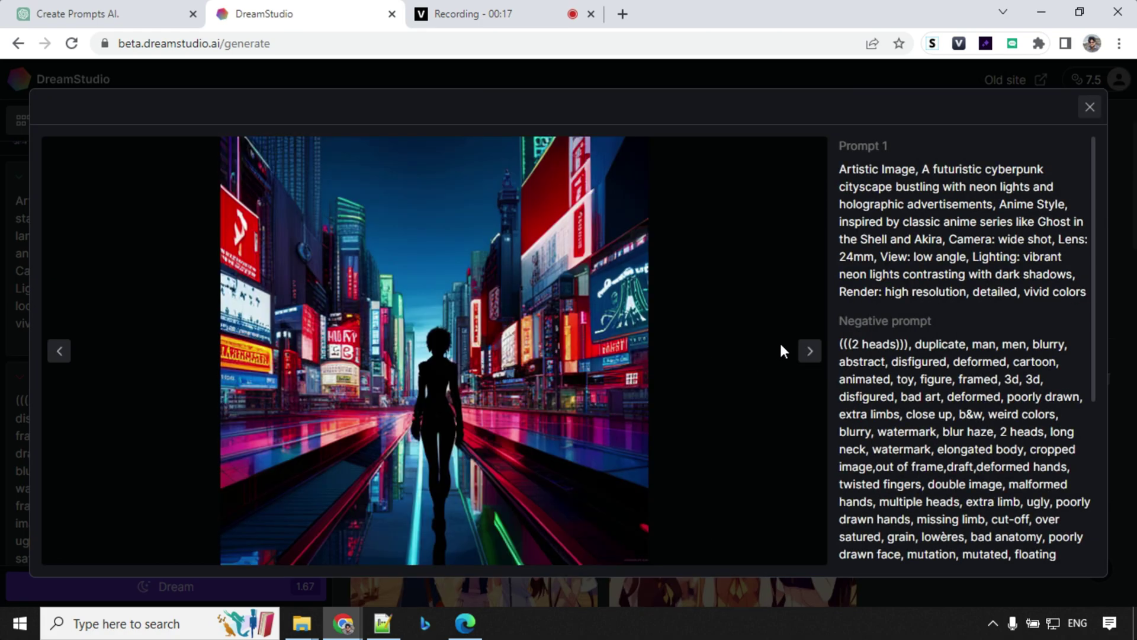
pyautogui.click(811, 350)
pyautogui.click(1088, 107)
pyautogui.scroll(-7, 631, 320)
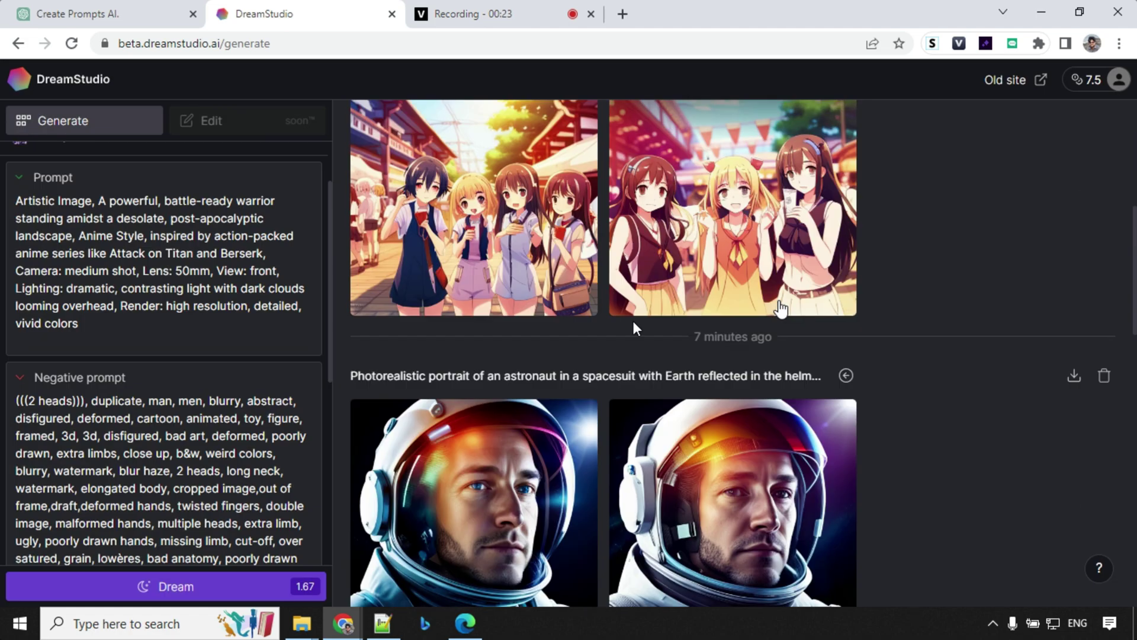